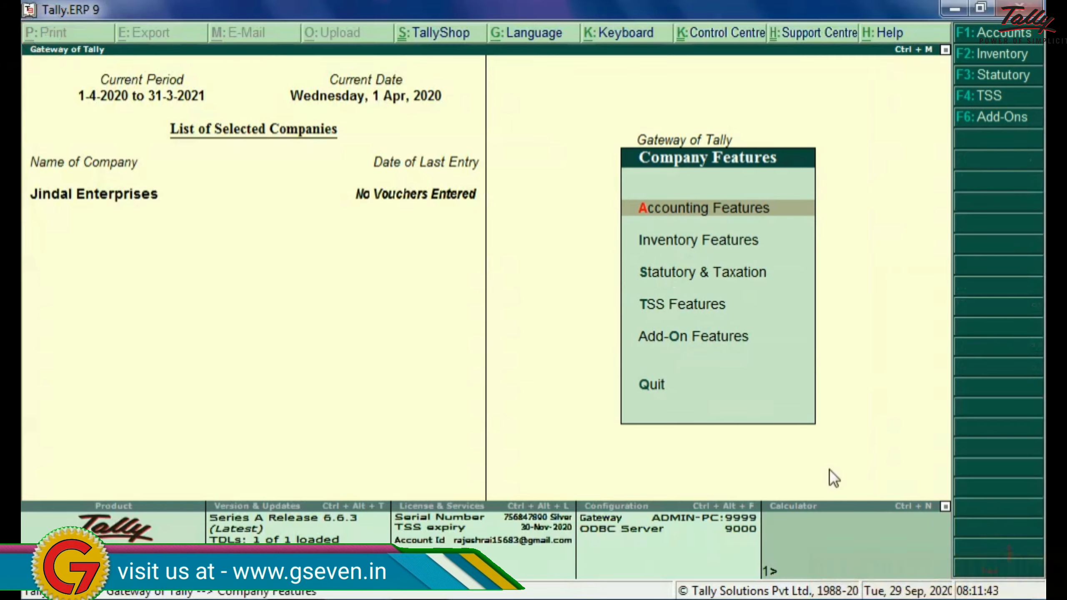
Open the Statutory & Taxation settings in the company features of Jindal Enterprises
key(Down)
key(Down)
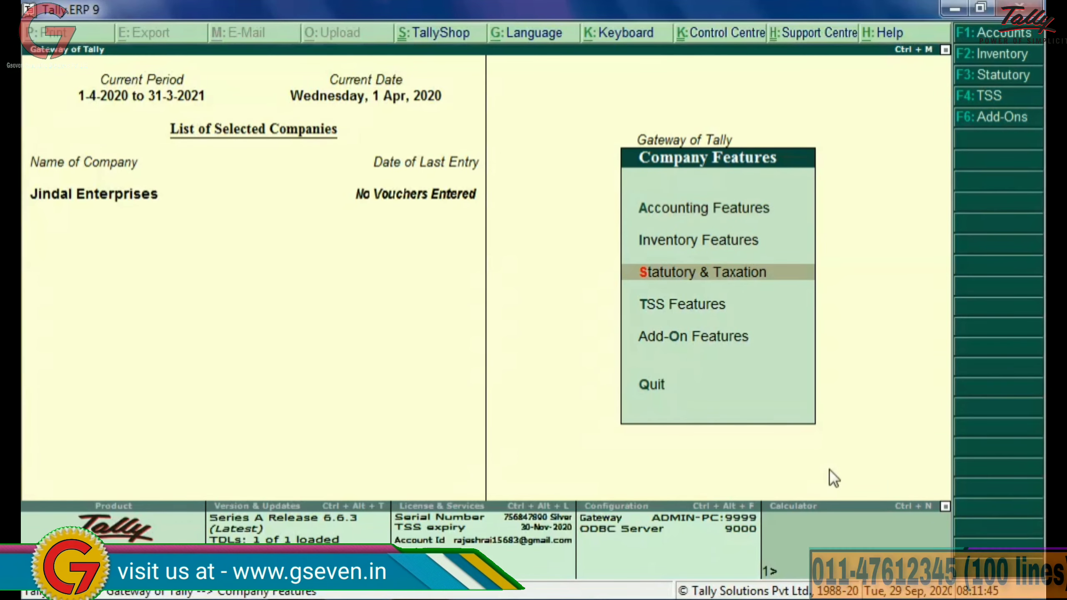
key(Down)
key(Up)
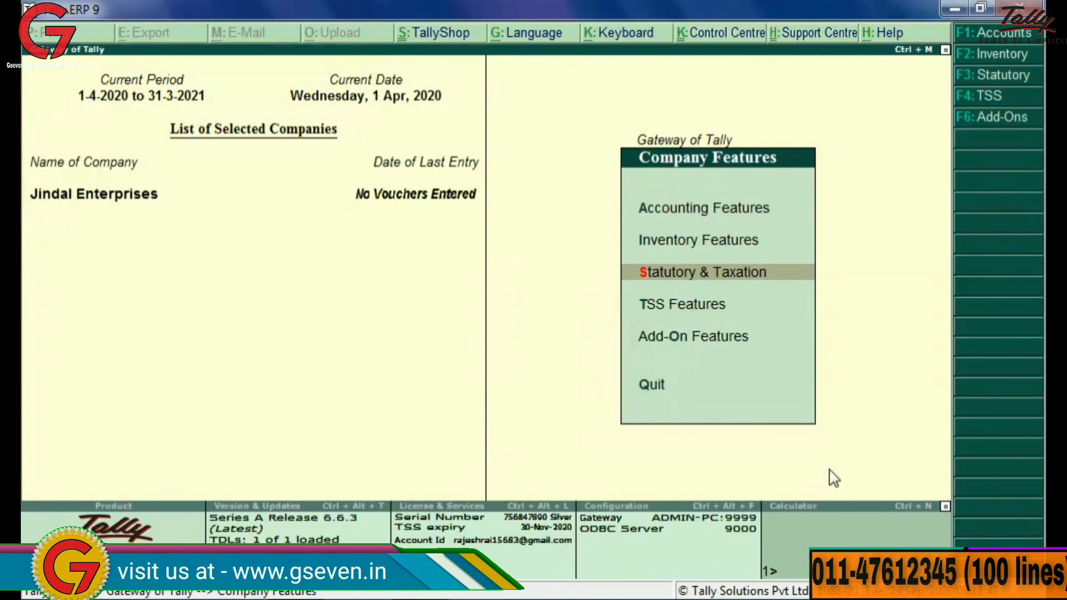
key(Return)
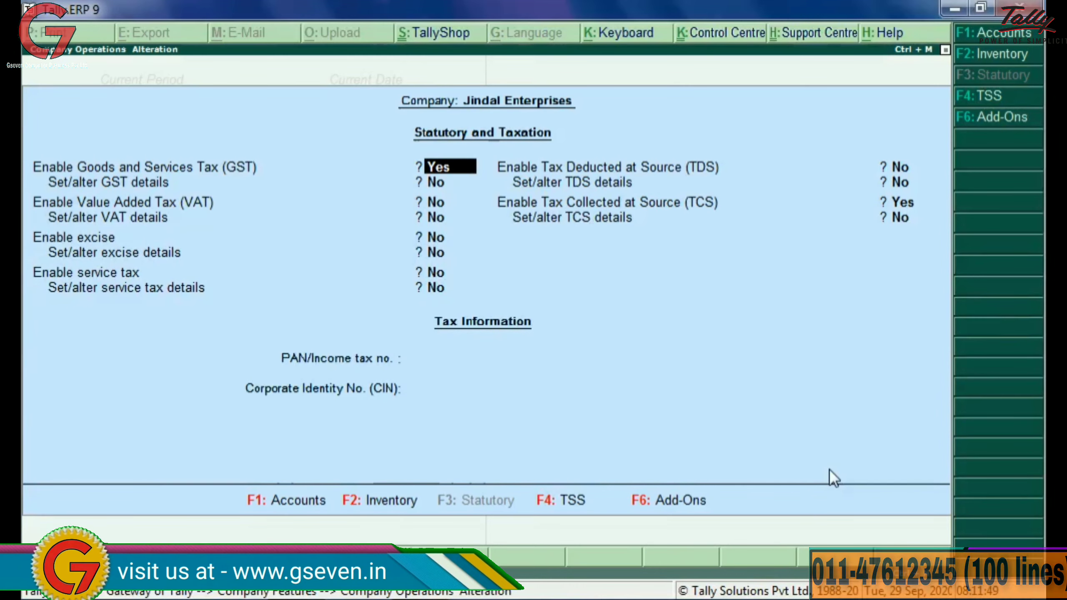
Keep GST and TCS enabled and choose Yes for setting or altering the TCS details
key(Return)
key(Return)
key(Return)
key(Return)
key(Return)
key(Return)
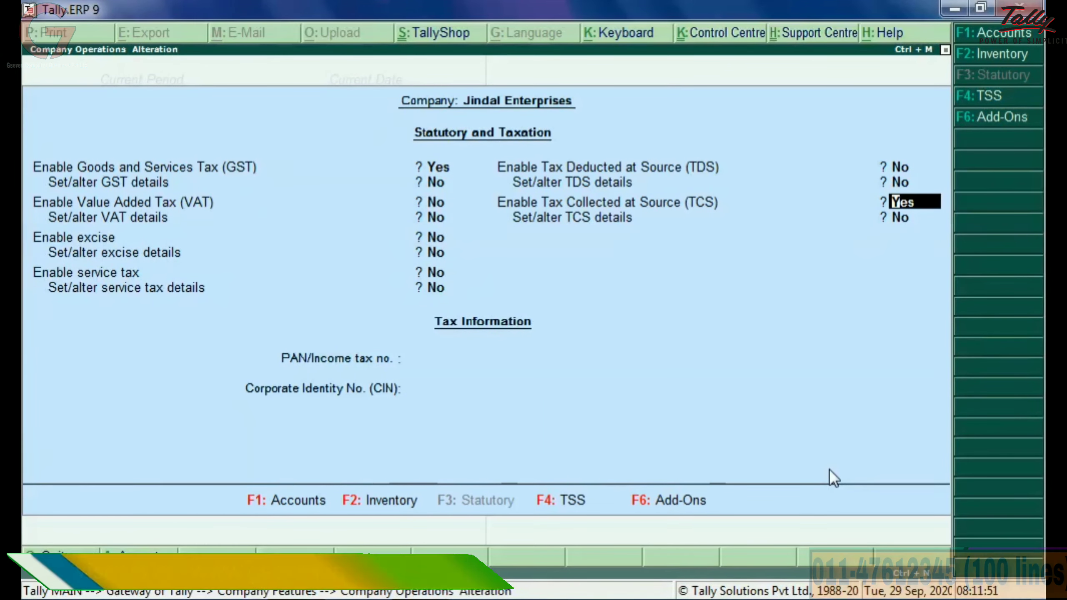
key(Return)
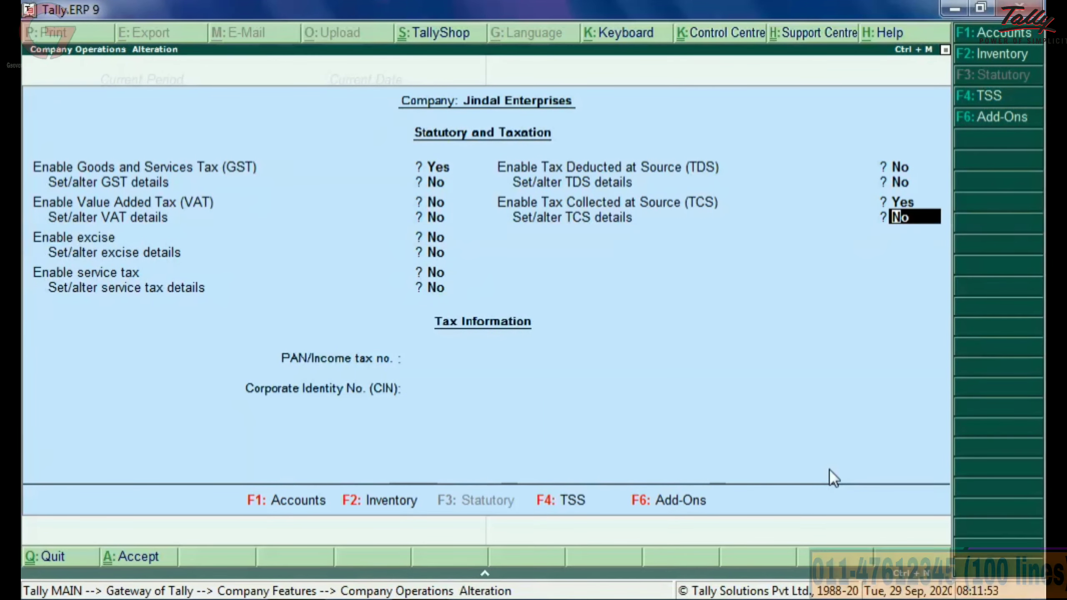
text(y)
key(Return)
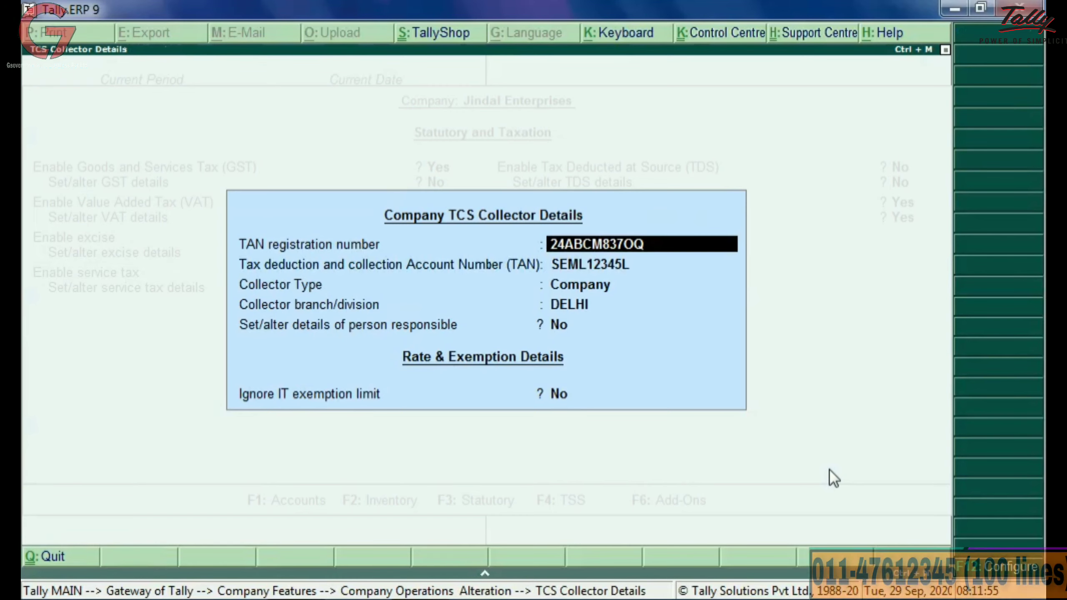
Accept the TCS collector details with type Company and branch DELHI, and choose Yes for altering the details of the person responsible
key(Return)
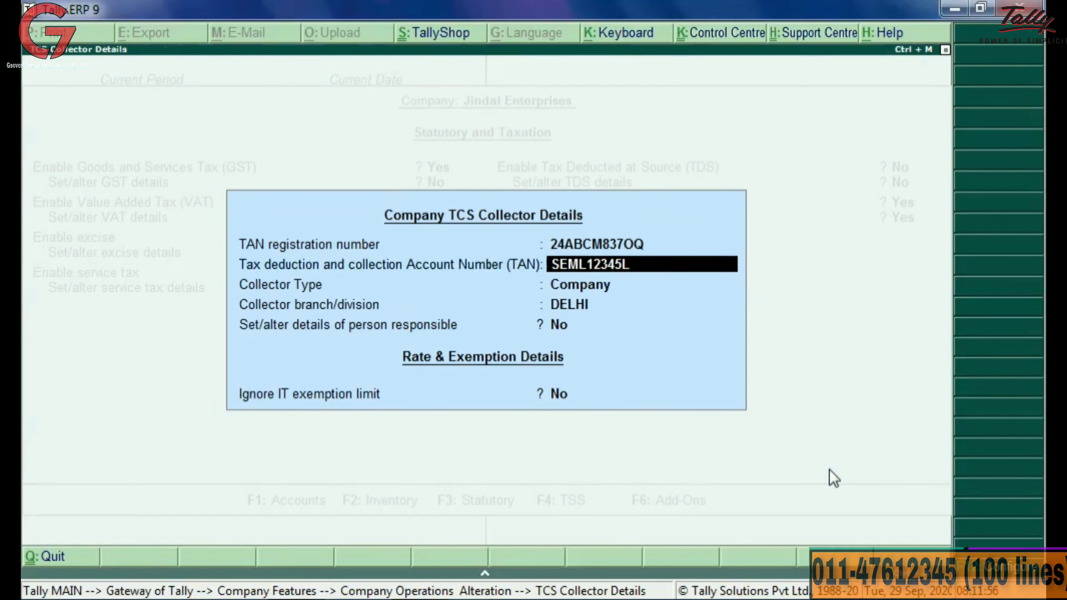
key(Return)
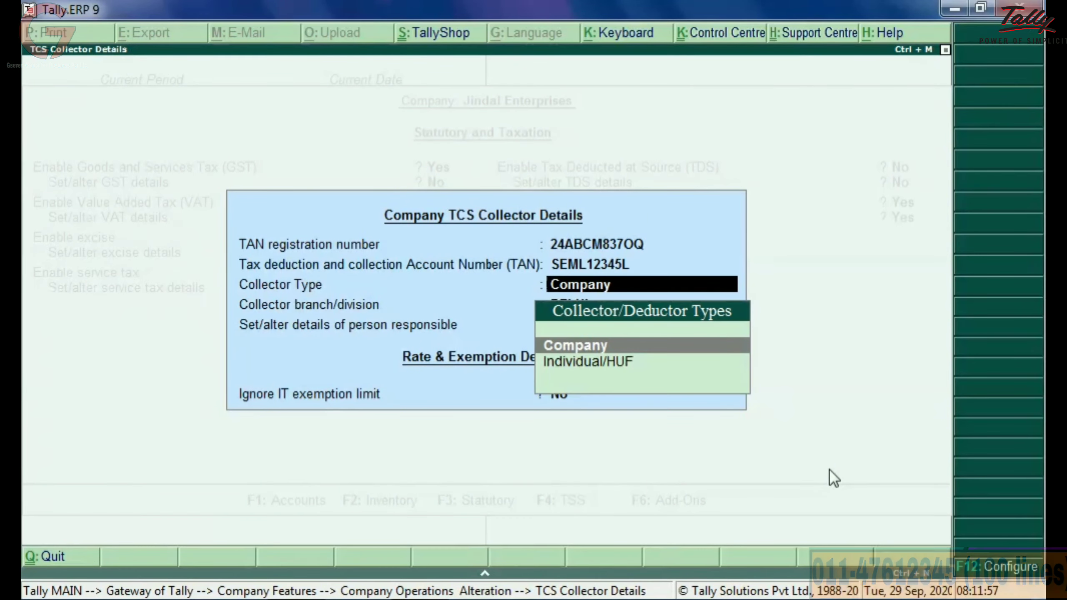
key(Return)
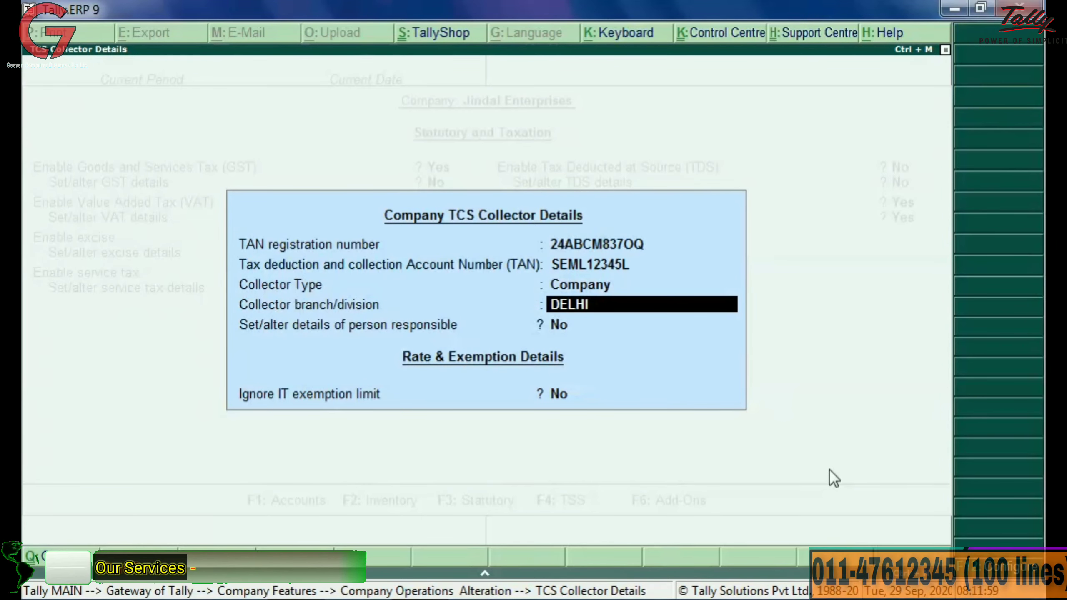
key(Return)
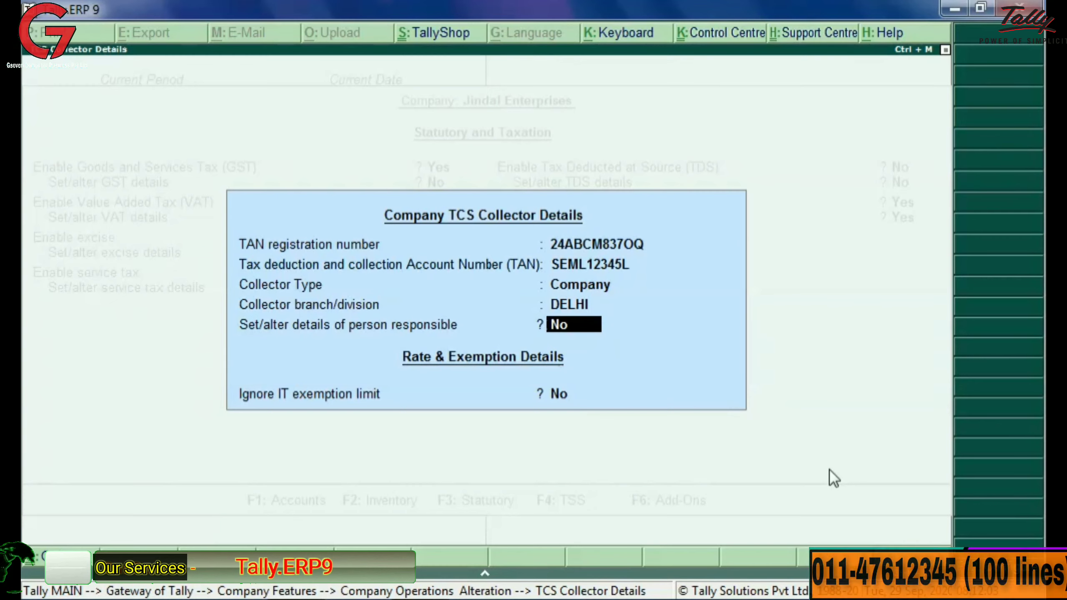
text(y)
key(Return)
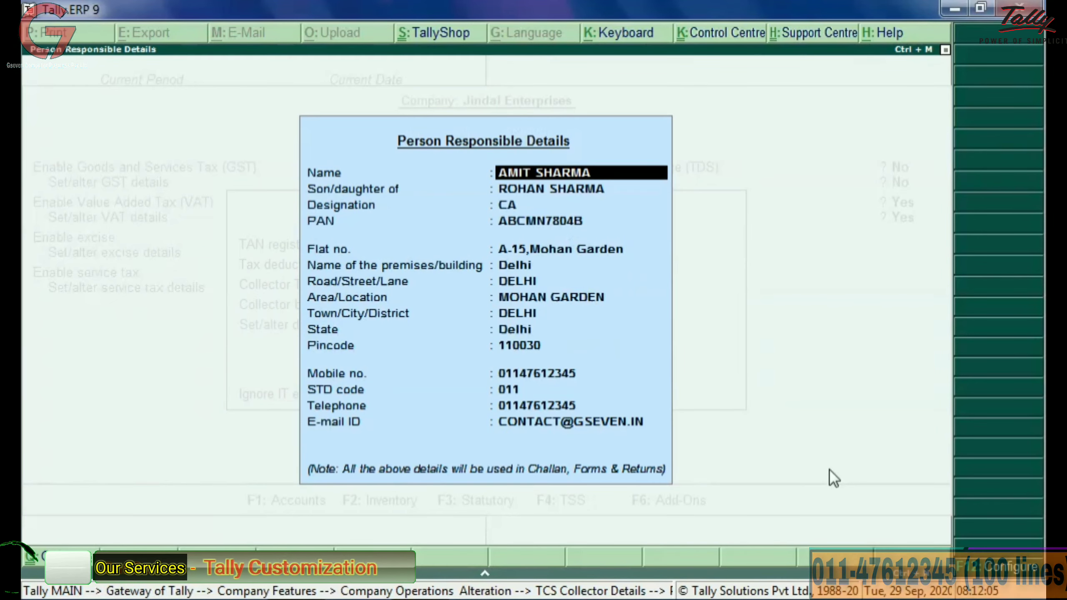
Review the person responsible's identity, address and contact details, and accept the form
key(Return)
key(Return)
key(Return)
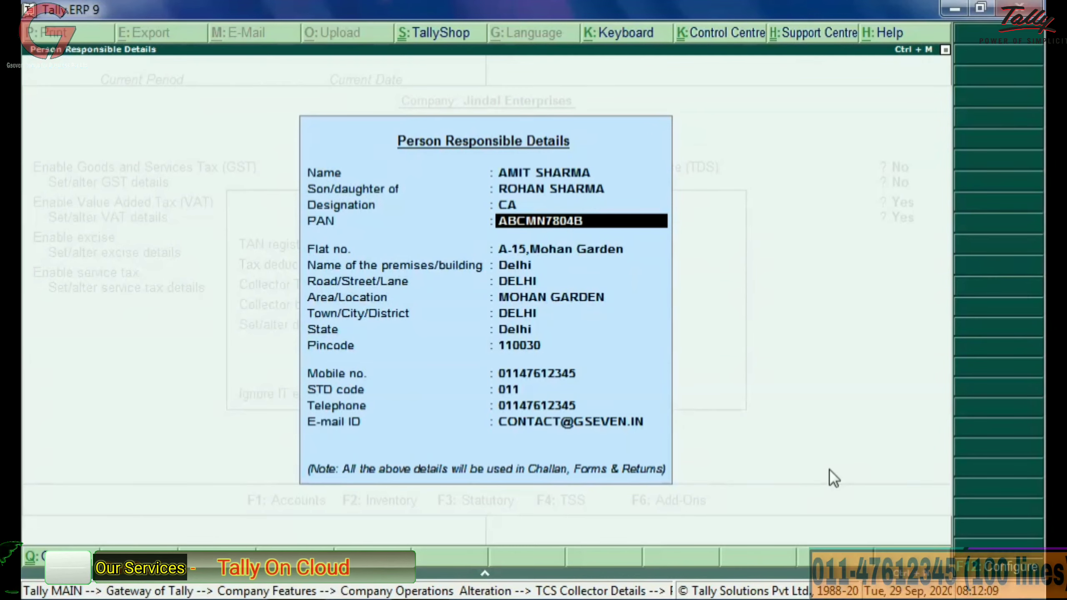
key(Return)
key(Return)
key(Return)
key(Return)
key(Return)
key(Return)
key(Return)
key(Return)
key(Return)
key(Return)
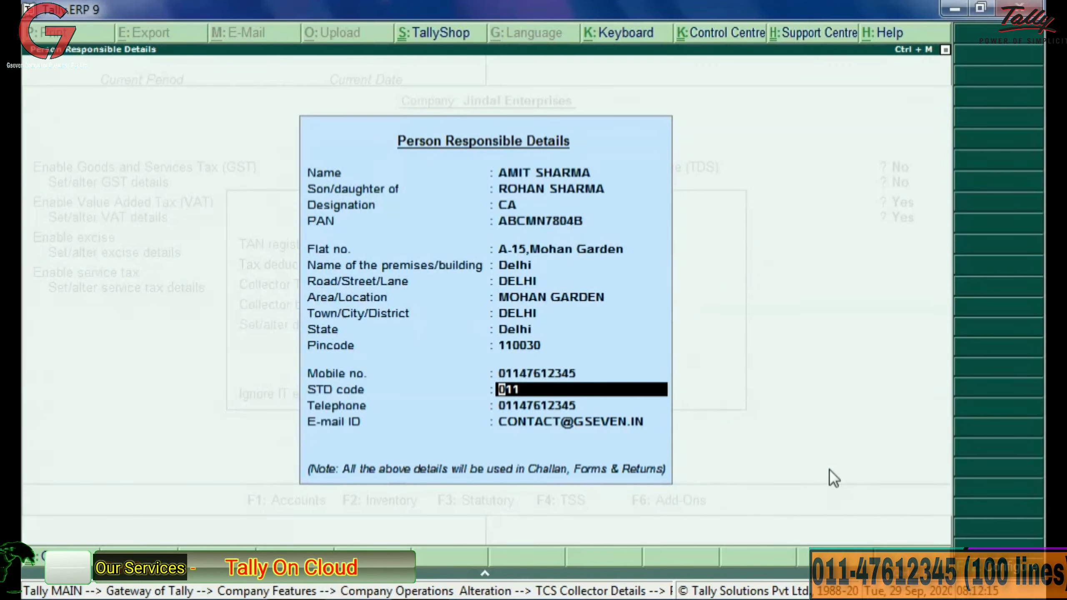
key(ctrl+a)
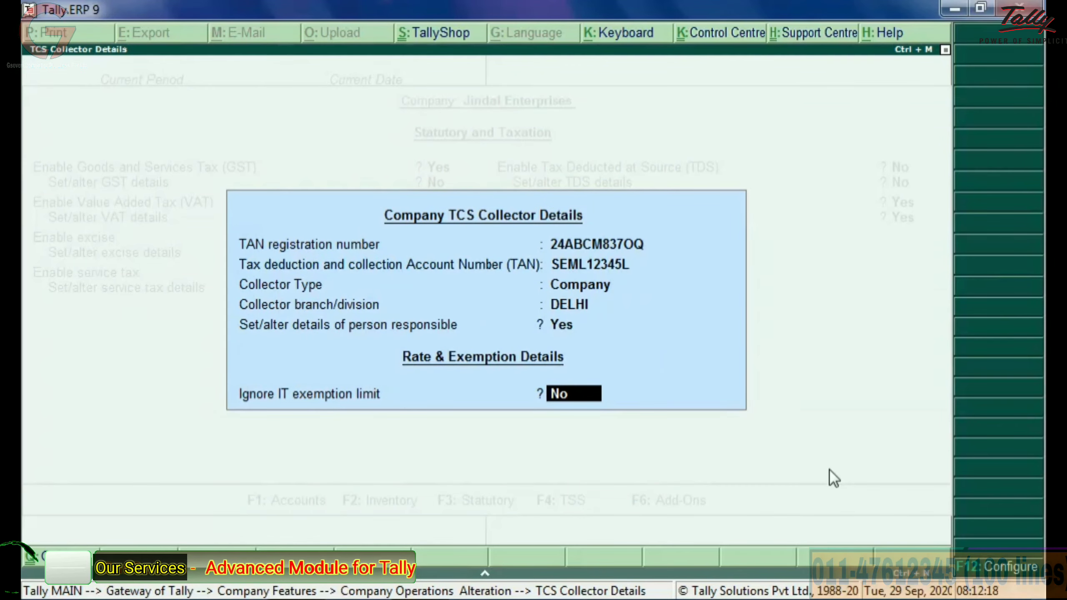
Keep Ignore IT exemption limit at No, save the statutory features and return to the Gateway of Tally
key(Return)
key(ctrl+a)
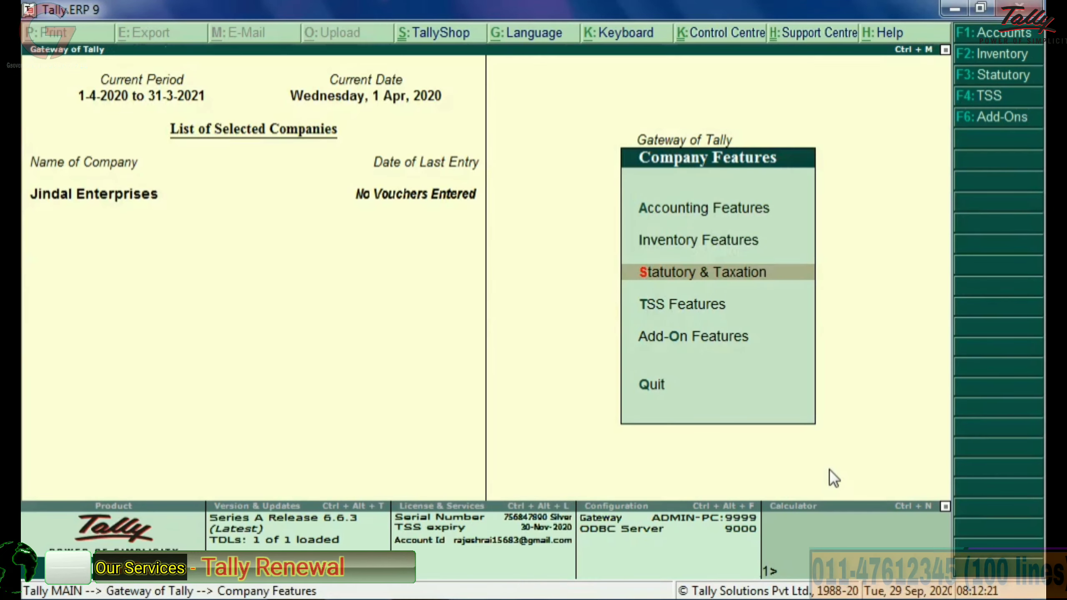
key(Escape)
key(Escape)
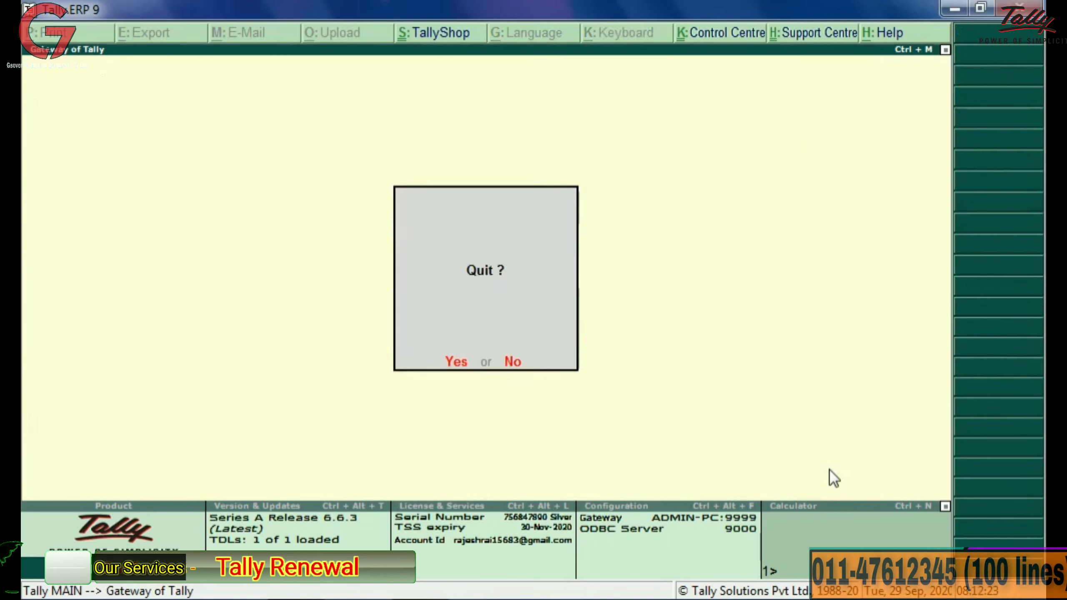
key(n)
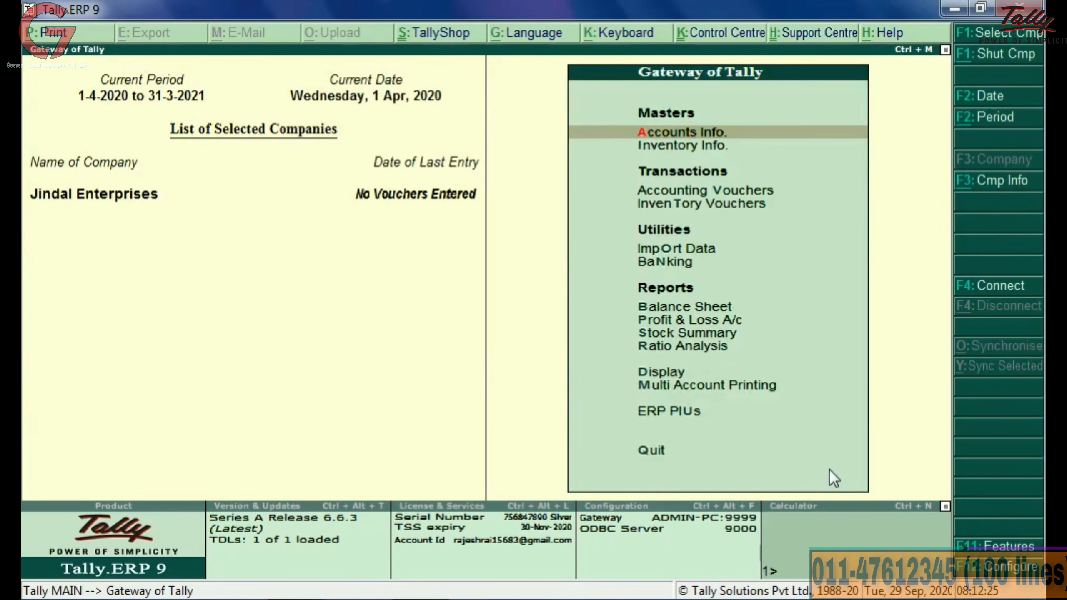
Open the TCS Nature of Goods masters from the statutory information of the accounts
key(Return)
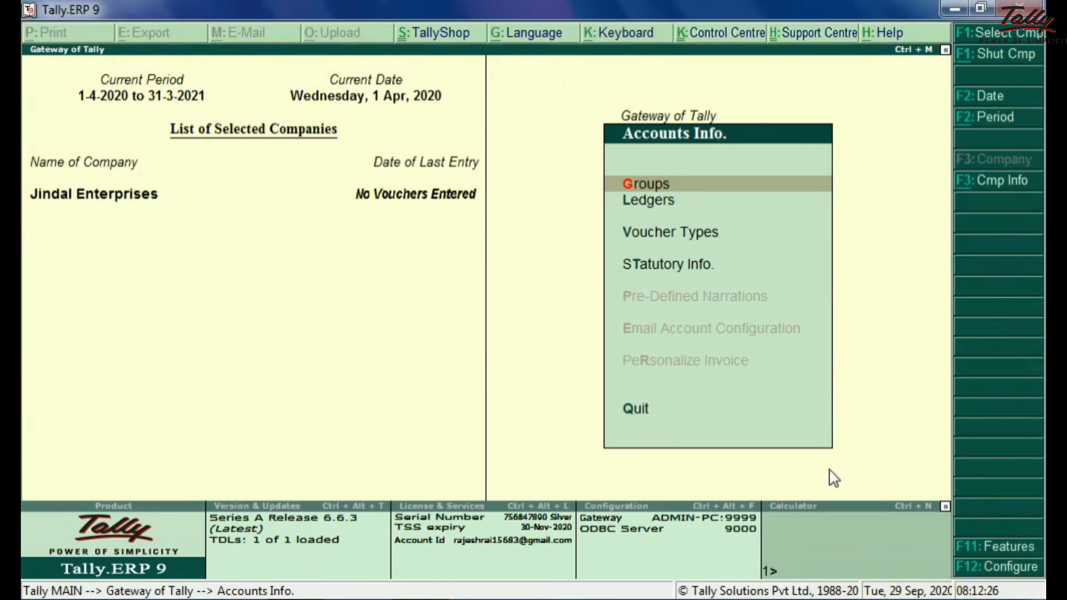
key(Down)
key(Down)
key(Down)
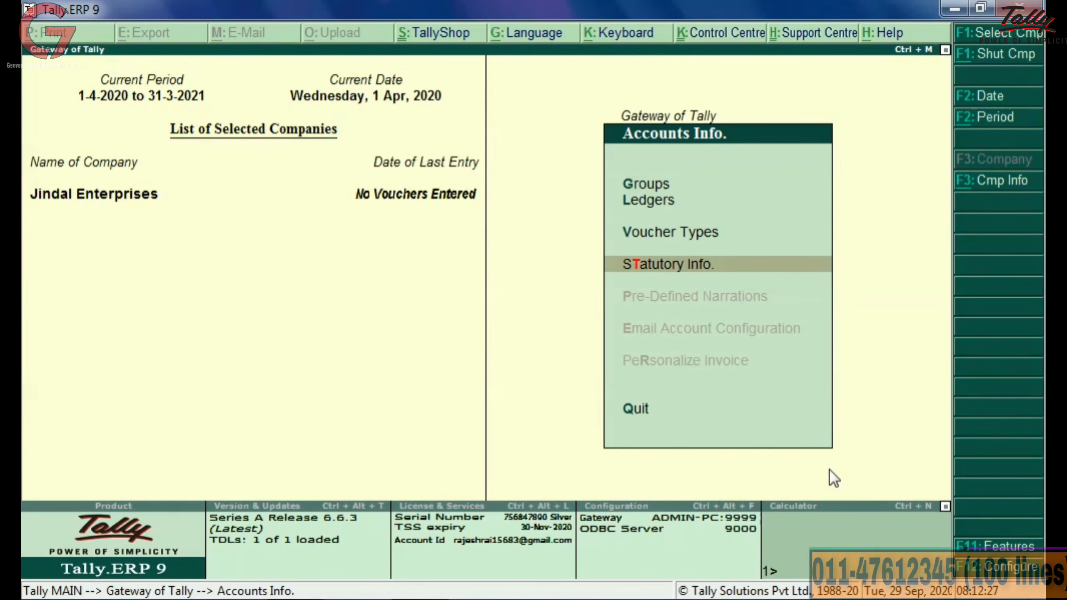
key(Return)
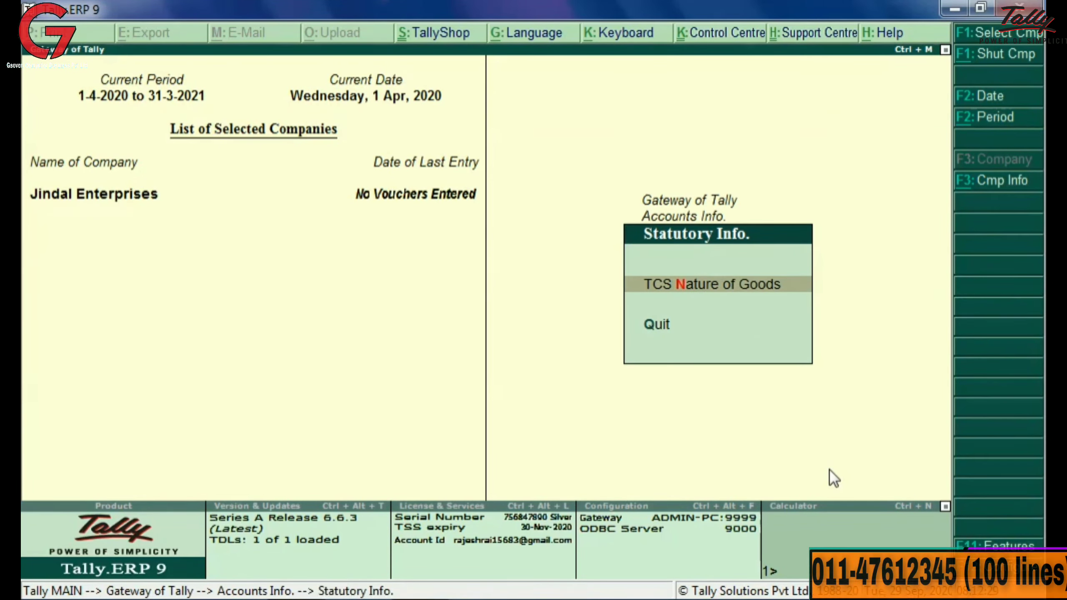
key(Return)
Examine the predefined list of goods offered for a new TCS nature of goods, and quit without creating one
key(Return)
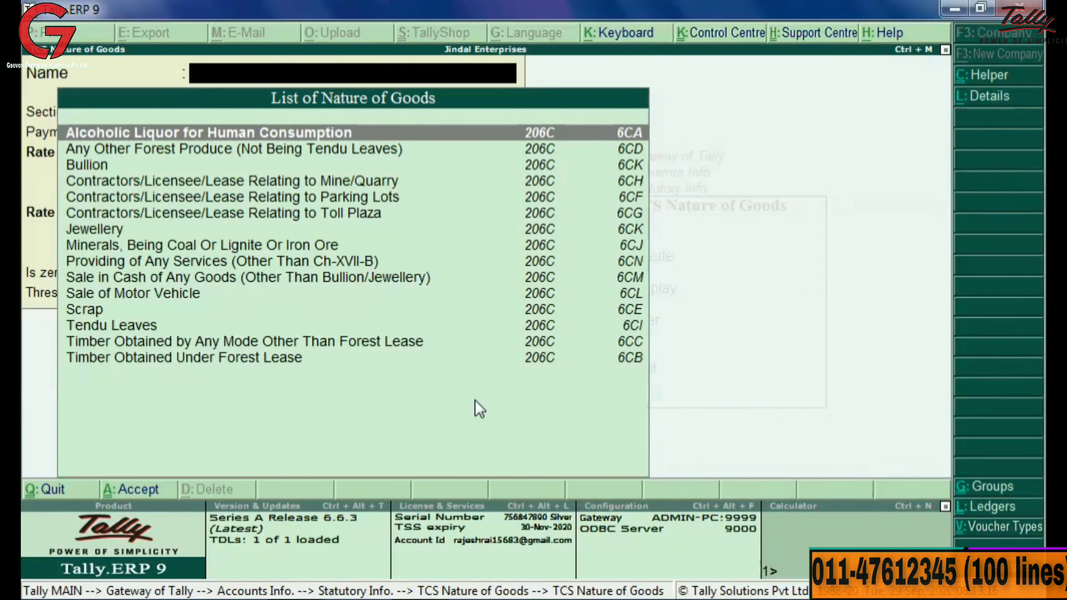
key(Escape)
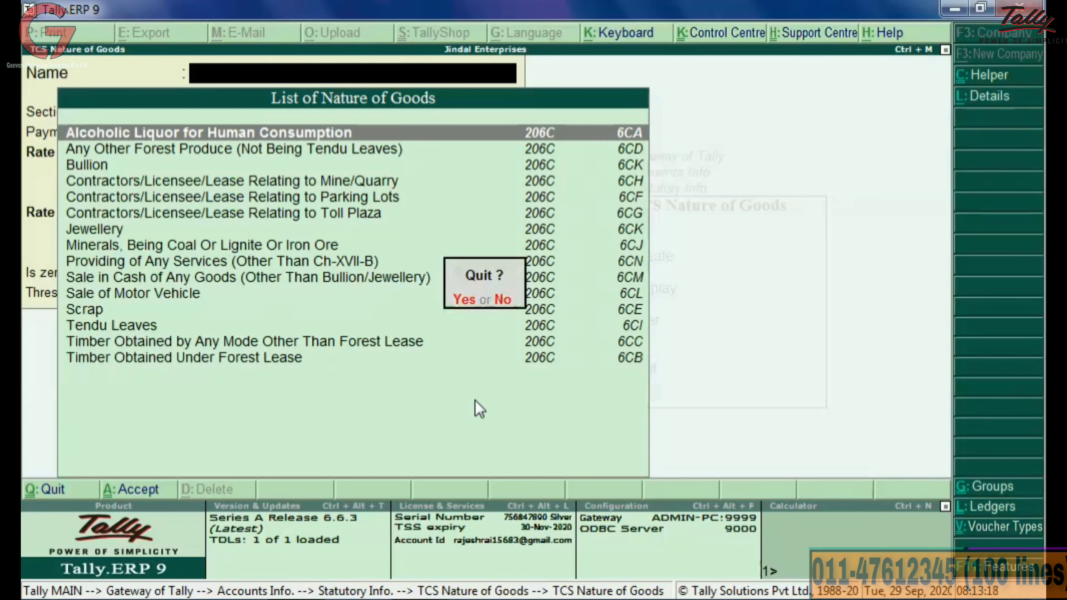
key(Return)
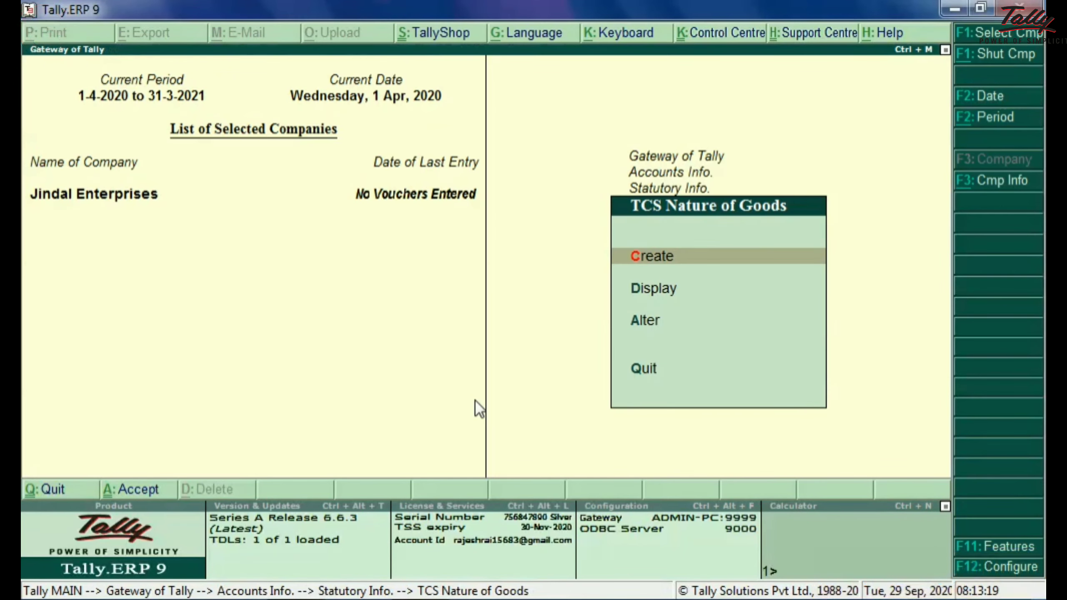
Open the existing TCS nature of goods SALES OF ANY ITEM for alteration
key(Down)
key(Down)
key(Return)
key(Return)
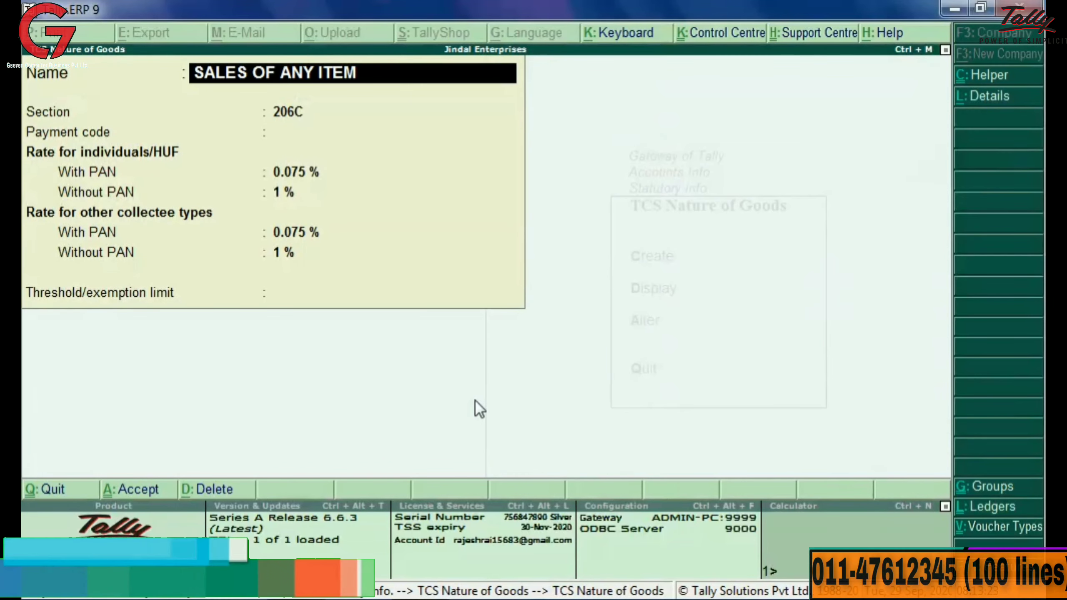
Review the section, payment code, PAN-based rates and threshold of SALES OF ANY ITEM, accept the form and leave the nature of goods list
key(Return)
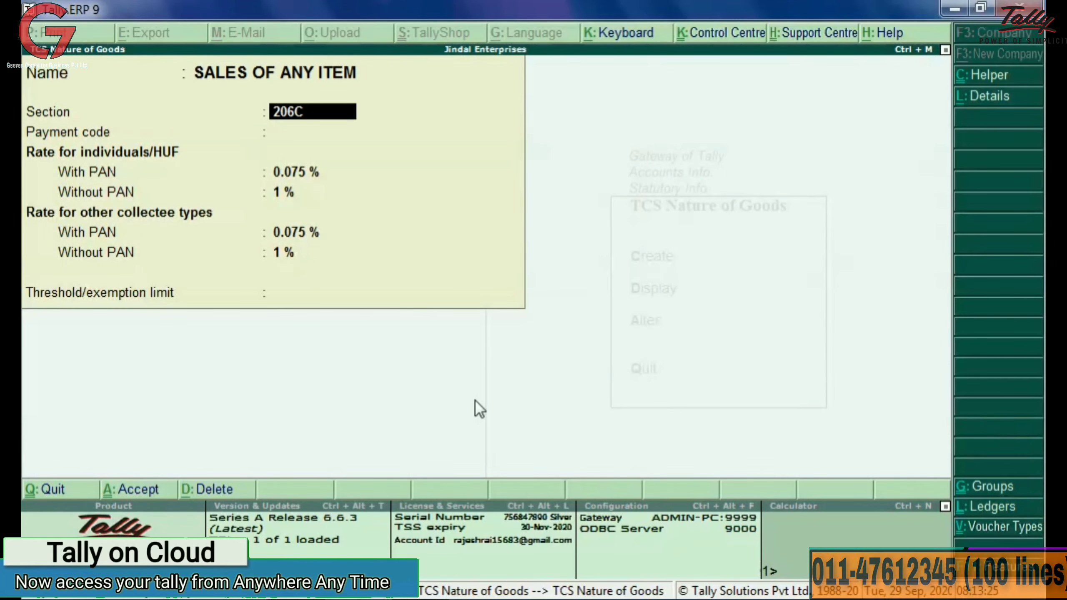
key(Return)
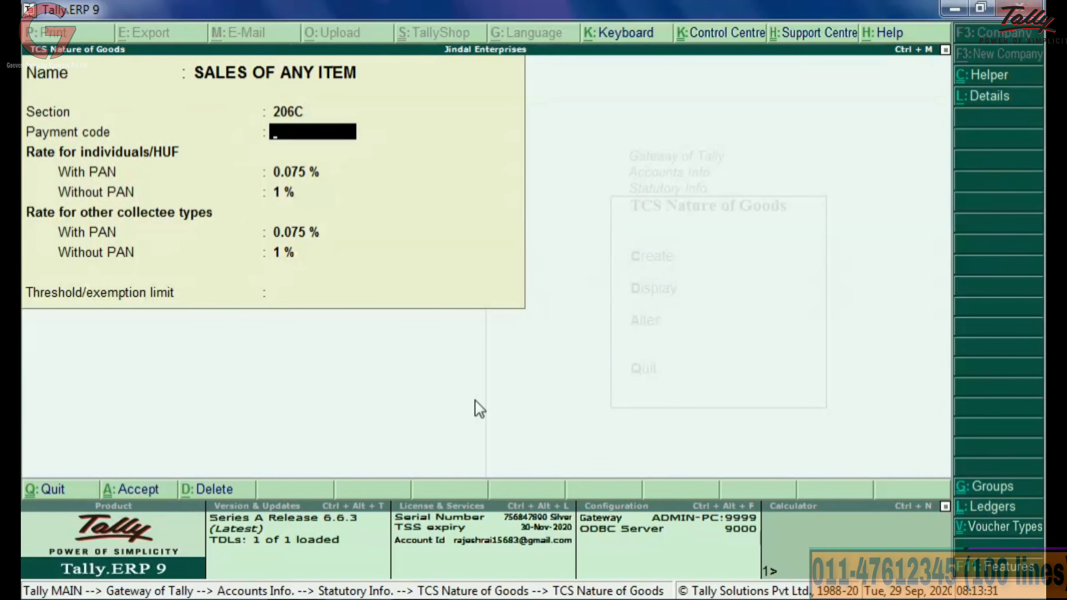
key(Return)
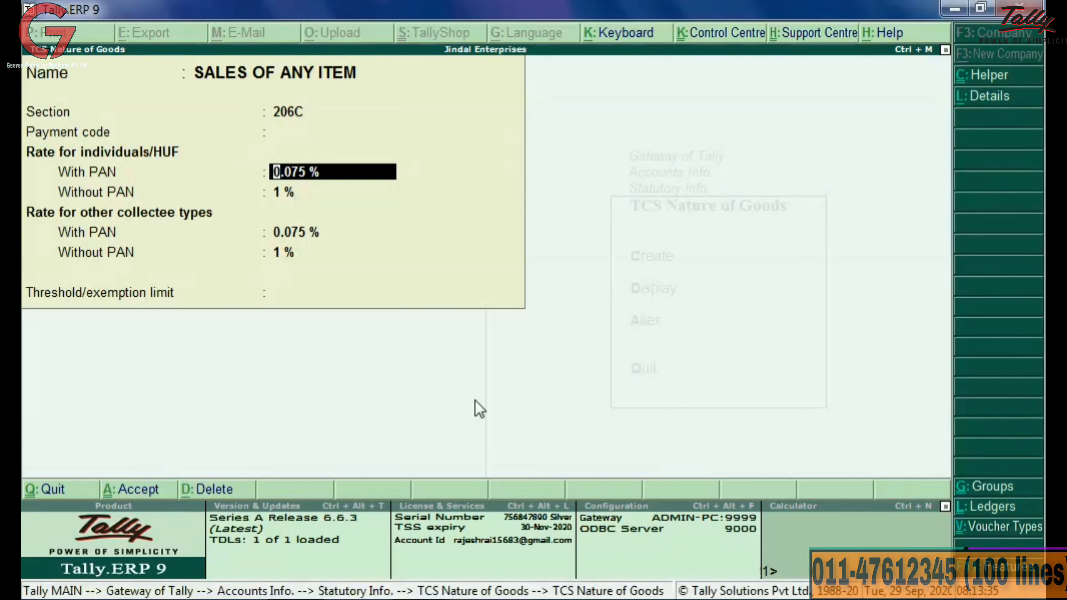
key(Return)
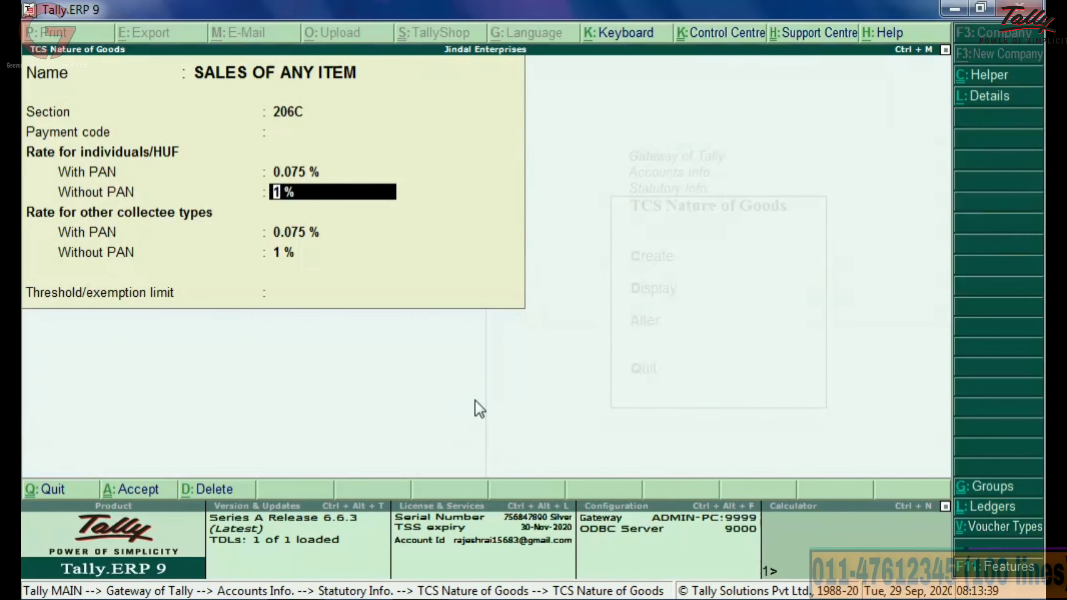
key(Return)
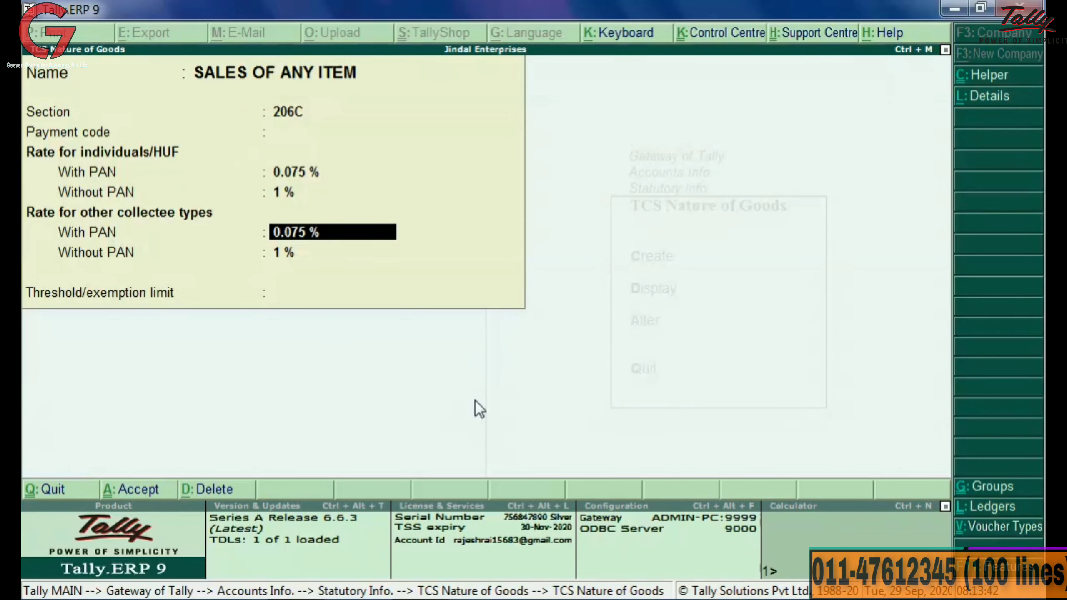
key(Return)
key(Return)
key(Return)
key(Return)
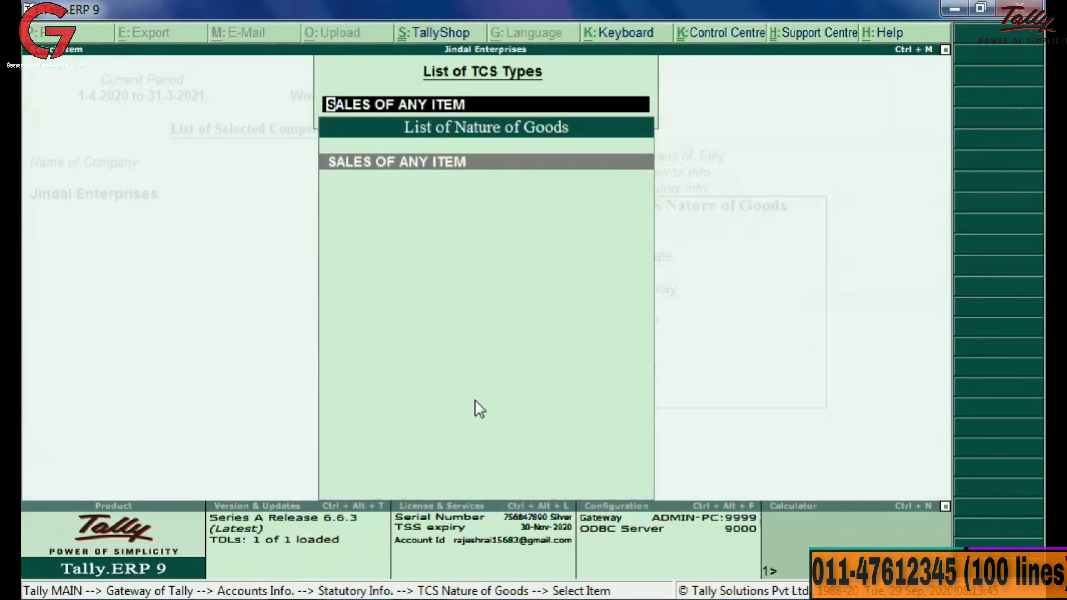
key(Return)
key(Escape)
key(Return)
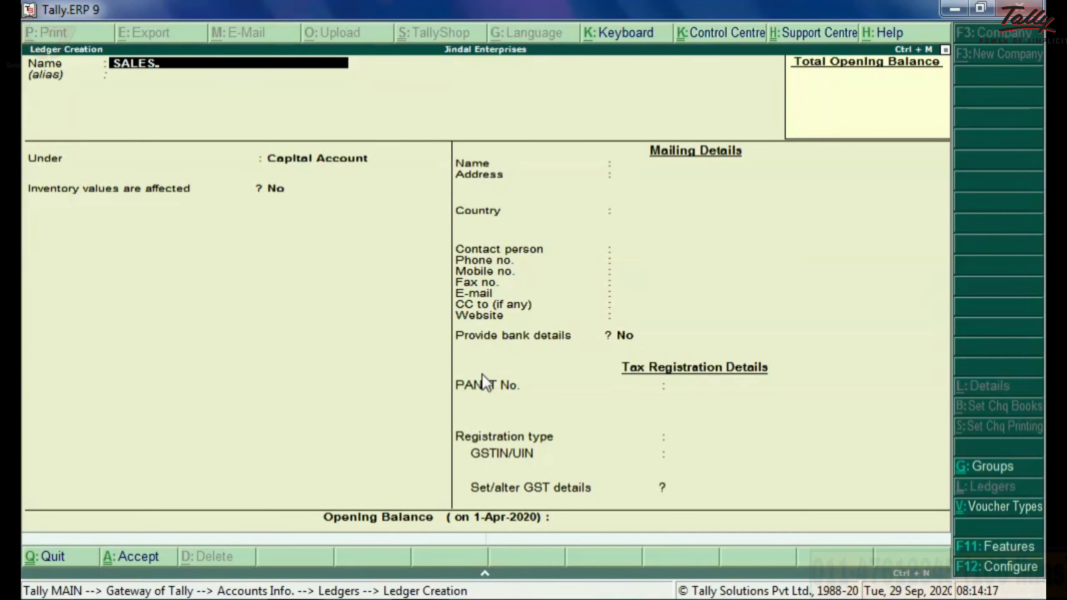
Place the new SALES ledger under Sales Accounts, with inventory values affected, ledger type Not Applicable and GST Applicable
key(Return)
key(Return)
text(SA)
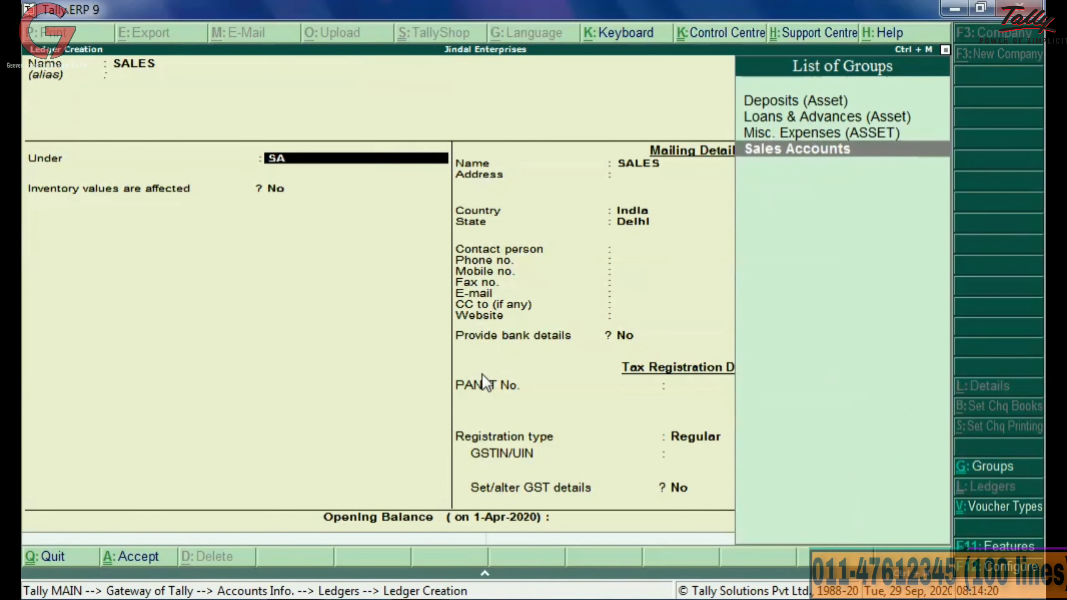
key(Return)
key(Return)
key(Return)
key(Return)
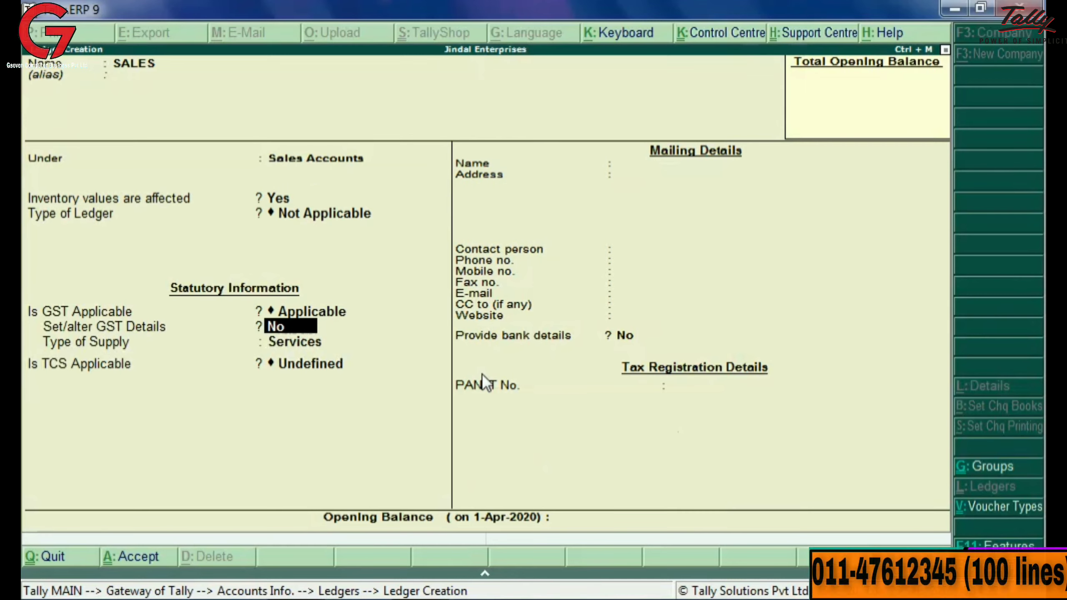
Mark the SALES ledger as TCS Applicable with nature of goods SALES OF ANY ITEM, and save it
key(Return)
key(Return)
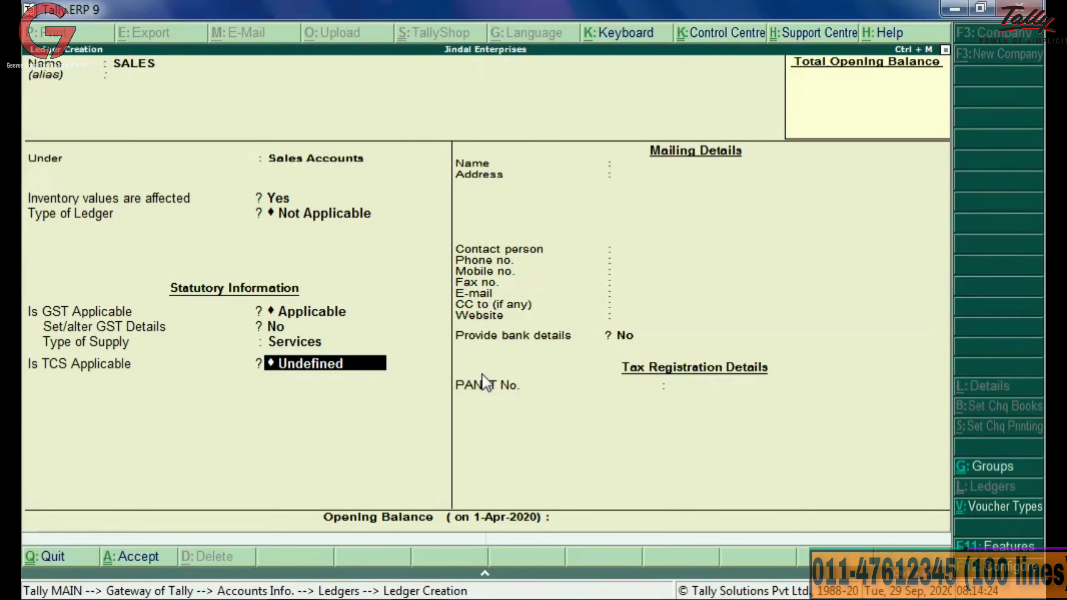
text(A)
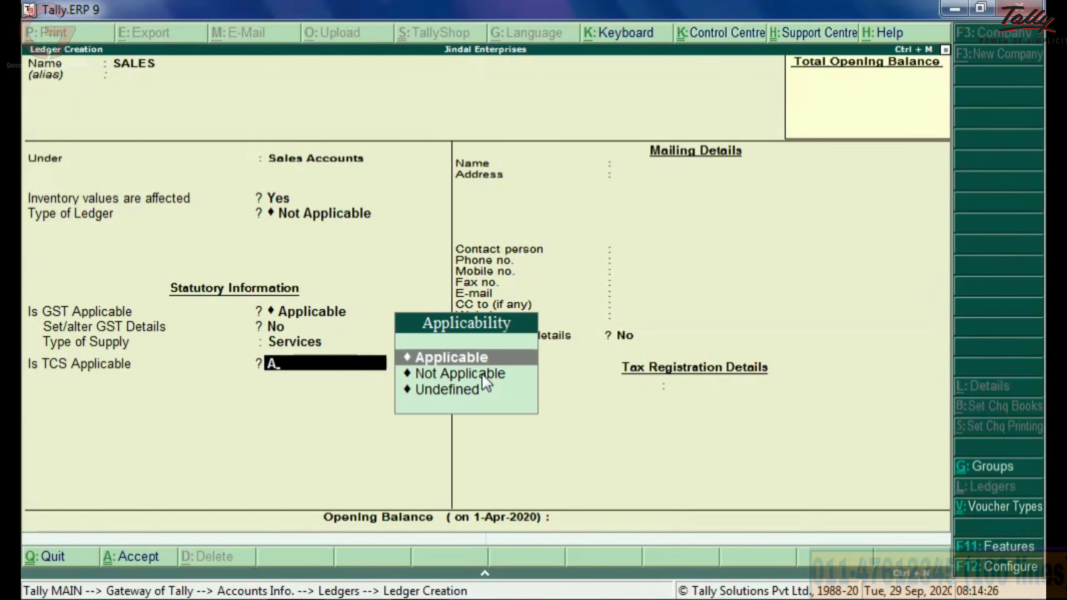
key(Return)
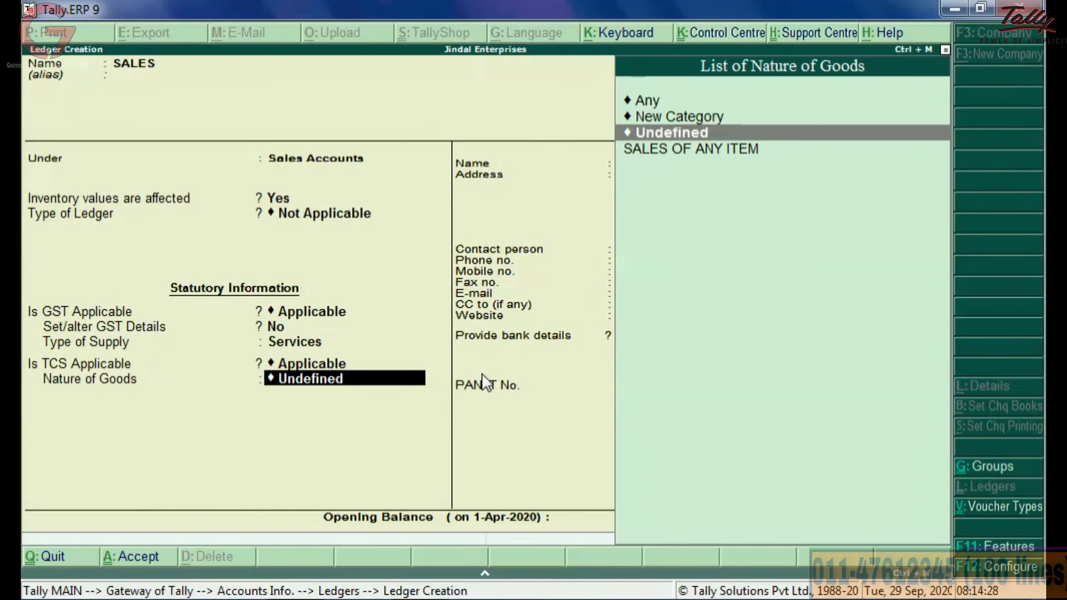
key(Down)
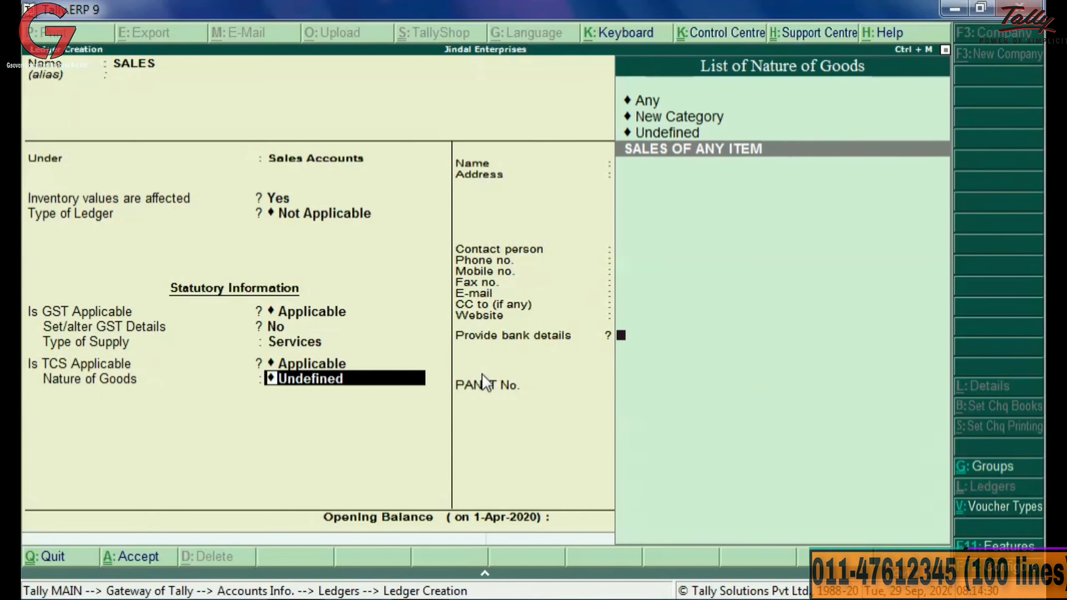
key(Return)
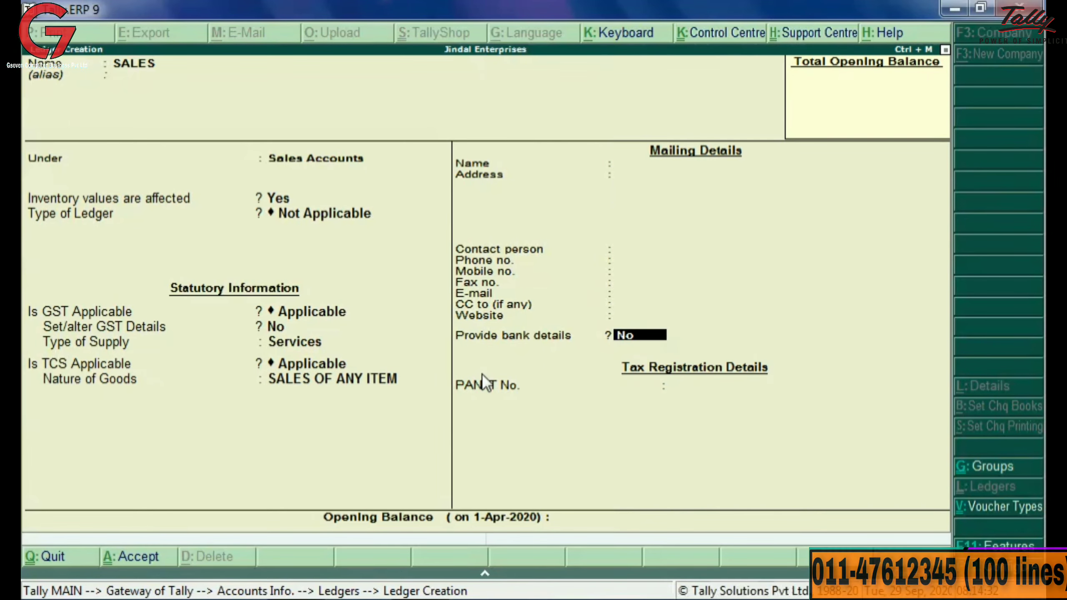
key(ctrl+a)
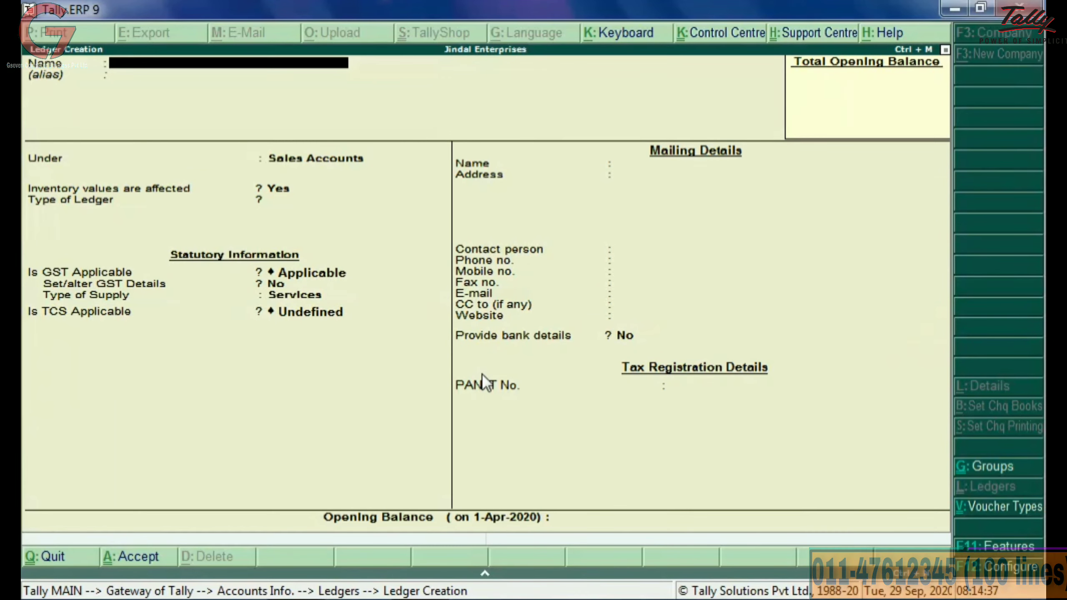
Name the next new ledger TCS and place it under Duties & Taxes
text(TCS)
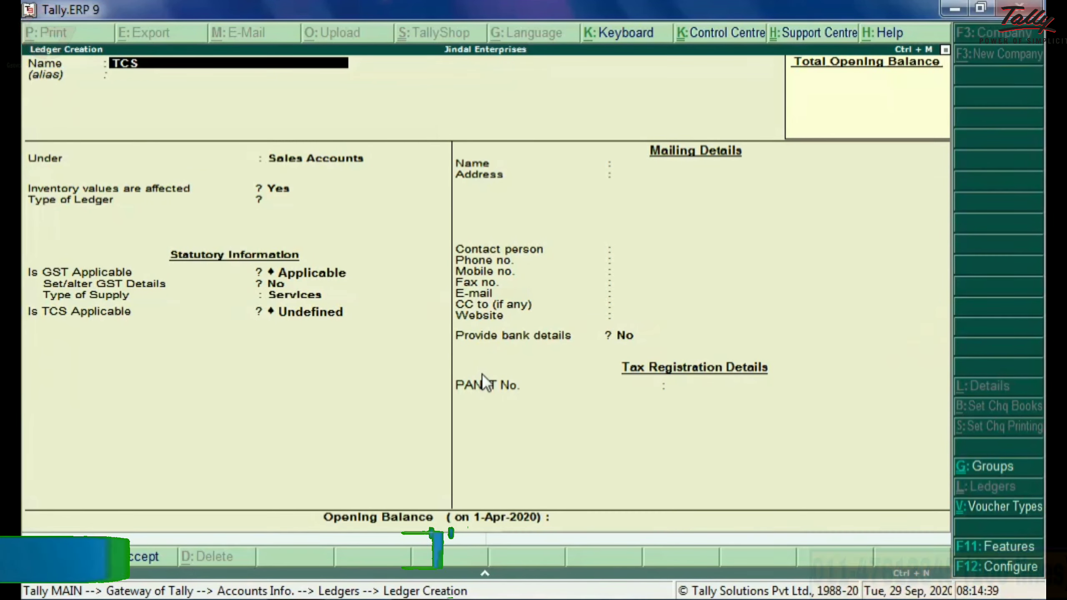
key(Return)
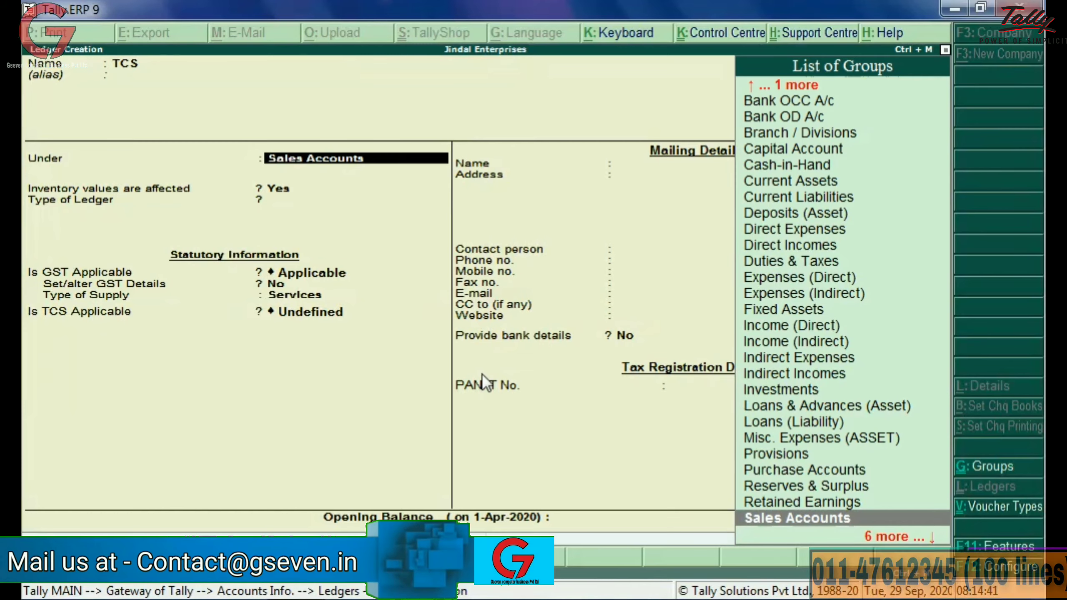
text(DU)
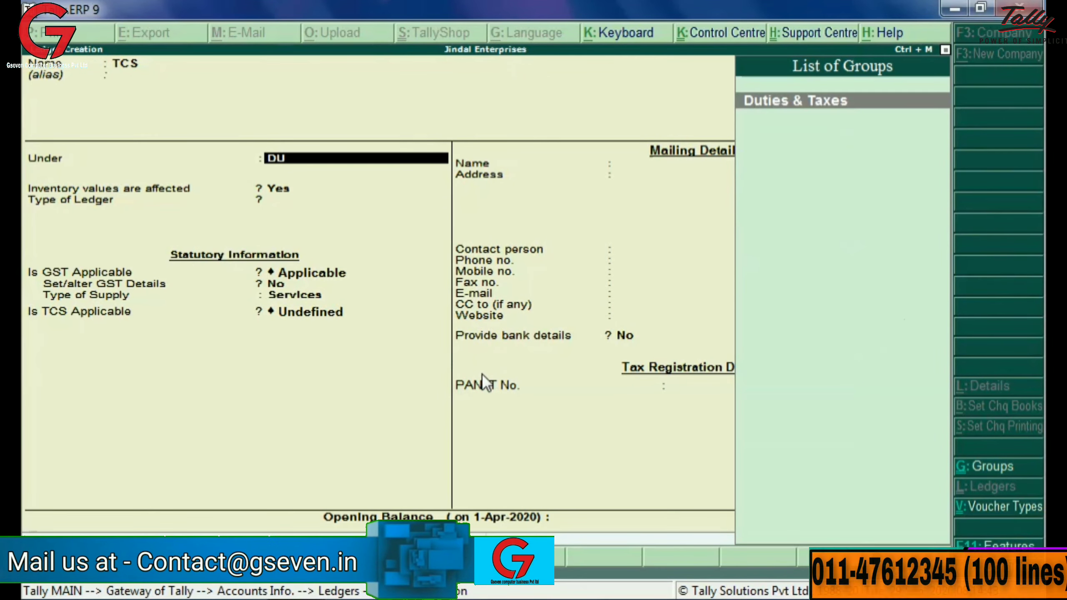
key(Return)
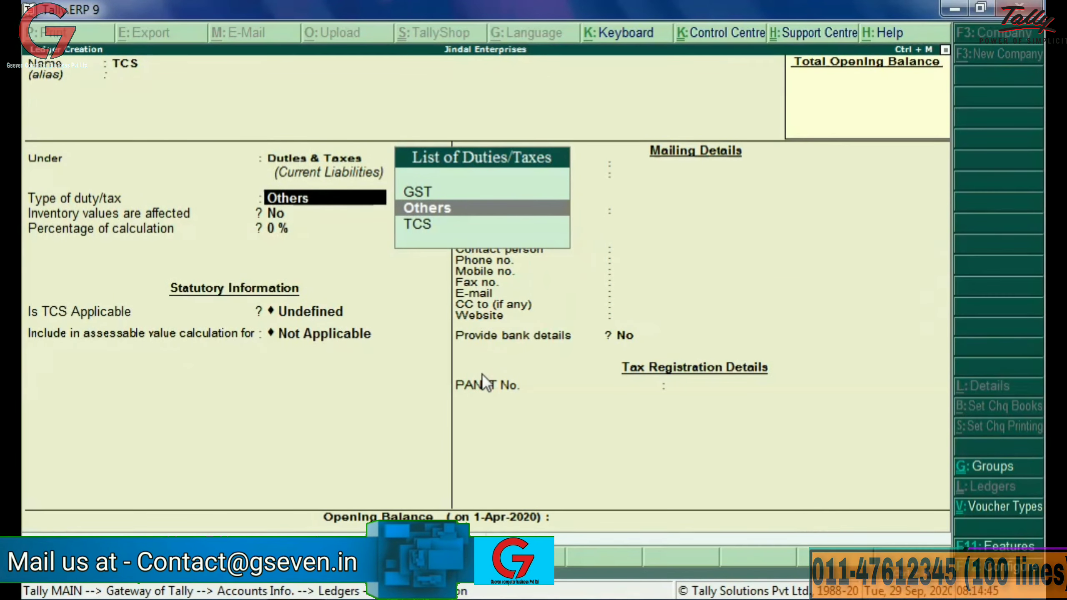
Set the TCS ledger's duty type to TCS and its nature of goods to SALES OF ANY ITEM, then save it
key(Down)
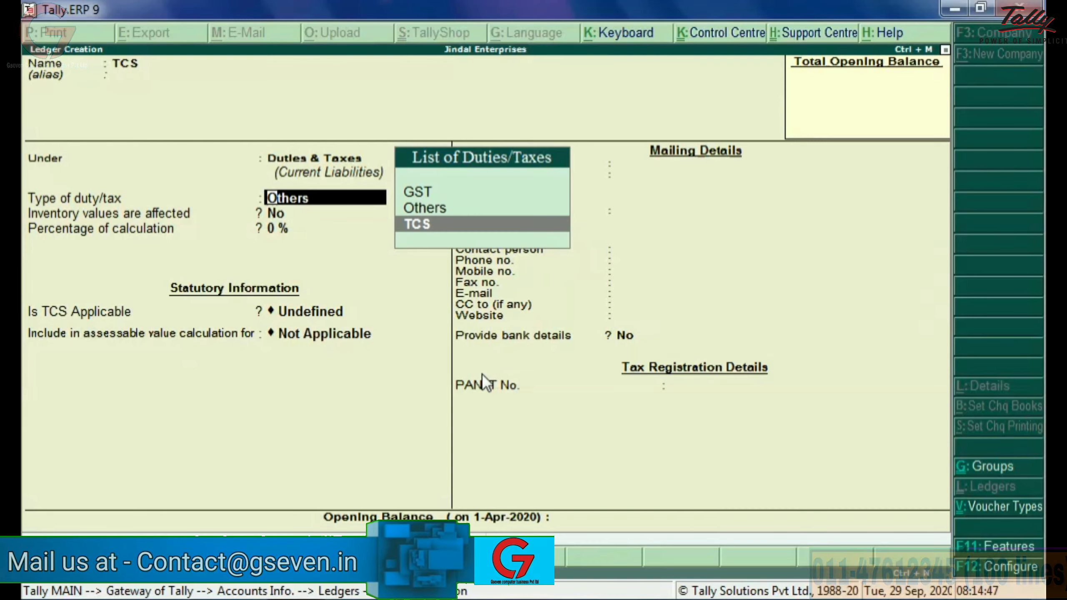
key(Return)
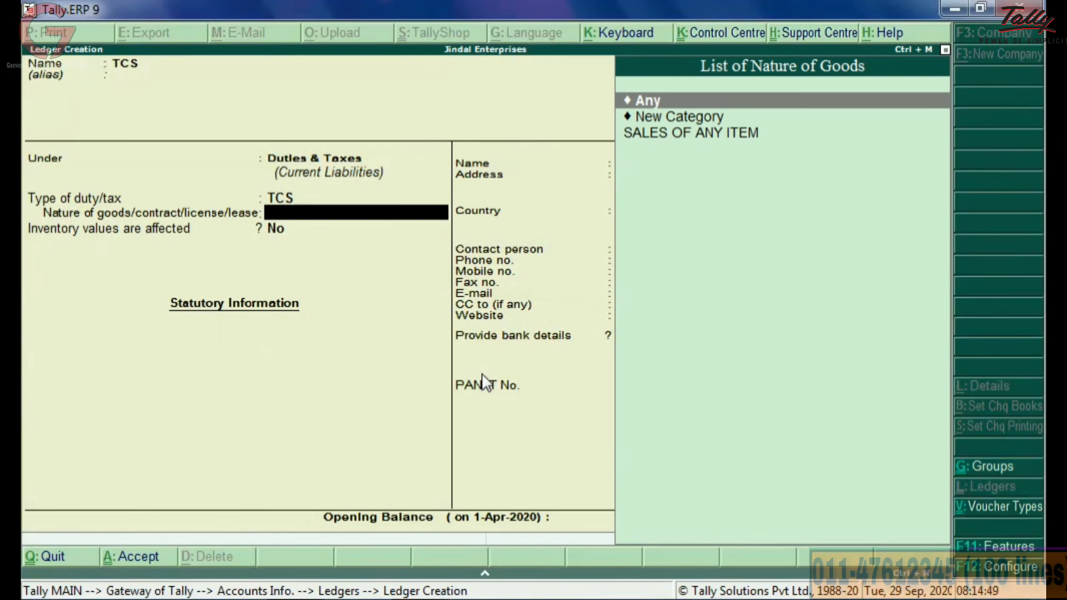
key(Down)
key(Down)
key(Return)
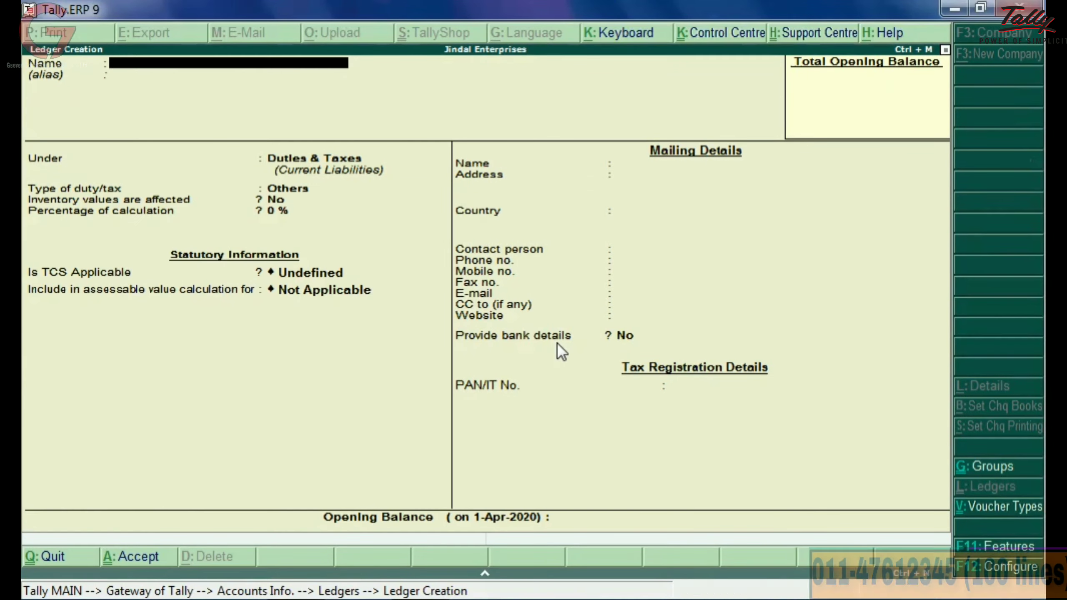
Name the next new ledger JAGDISH TRADERS and place it under Sundry Debtors
text(AGDISH TRADERS)
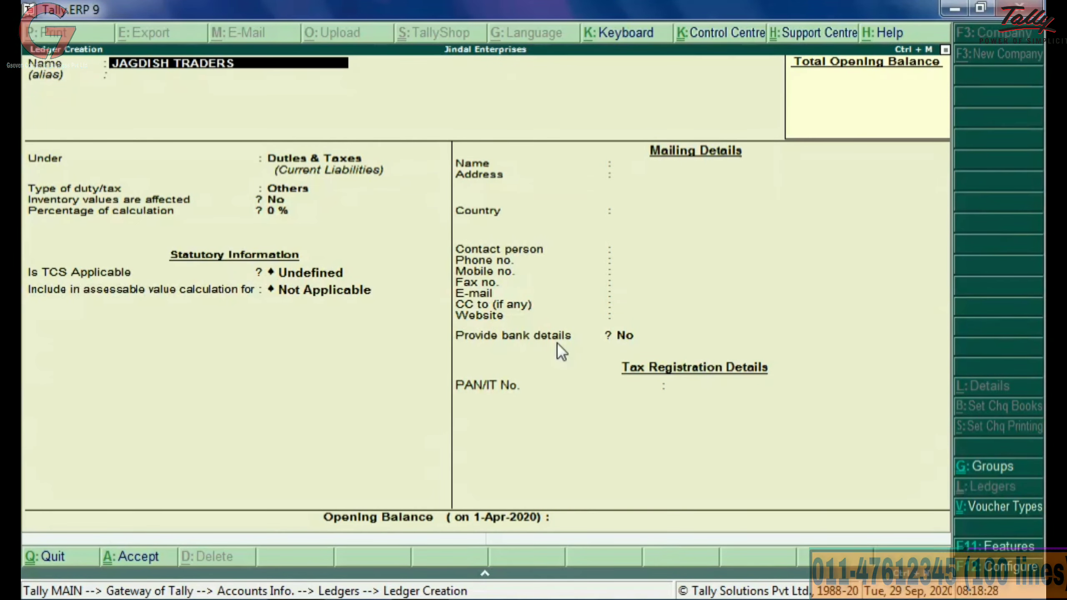
key(Return)
key(Return)
text(SU)
key(Down)
key(Down)
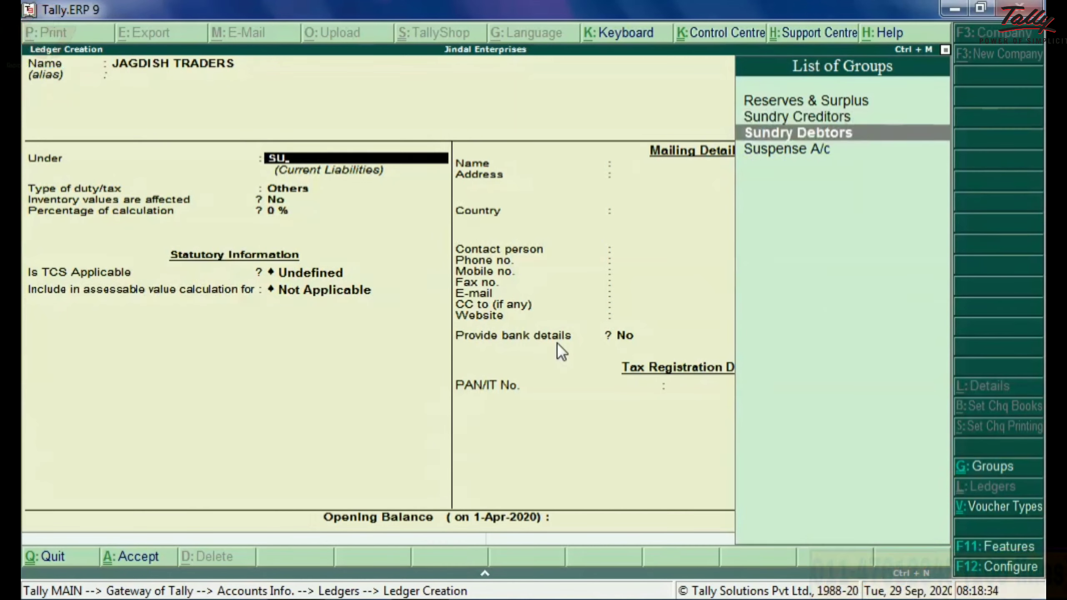
key(Return)
Accept the default balance settings, make TCS applicable for JAGDISH TRADERS and set the buyer type to Individual/HUF - Resident
key(Return)
key(Return)
key(Return)
key(Return)
key(Return)
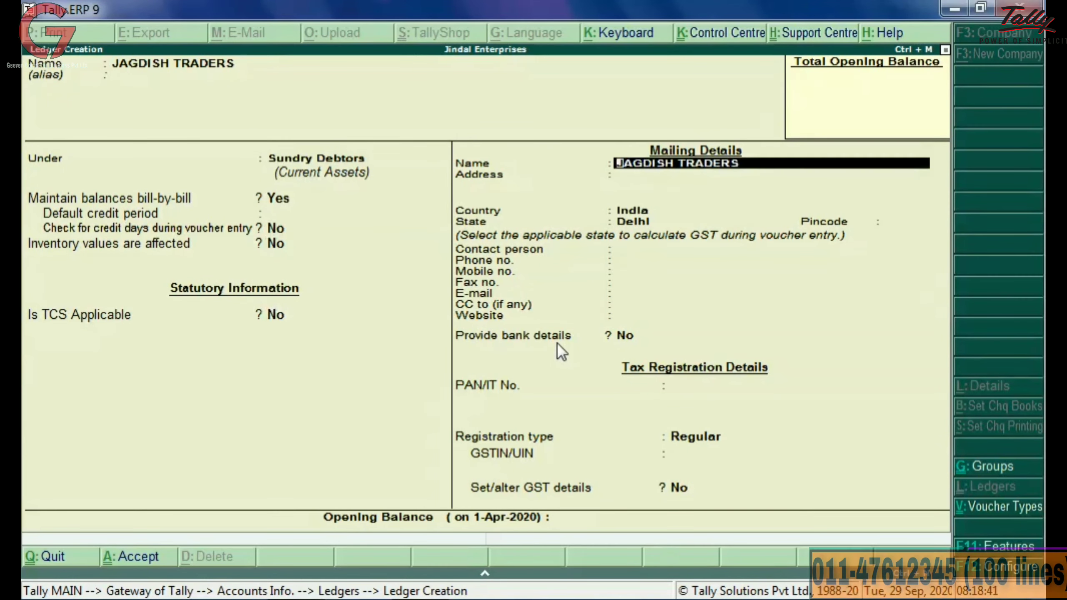
key(BackSpace)
text(Y)
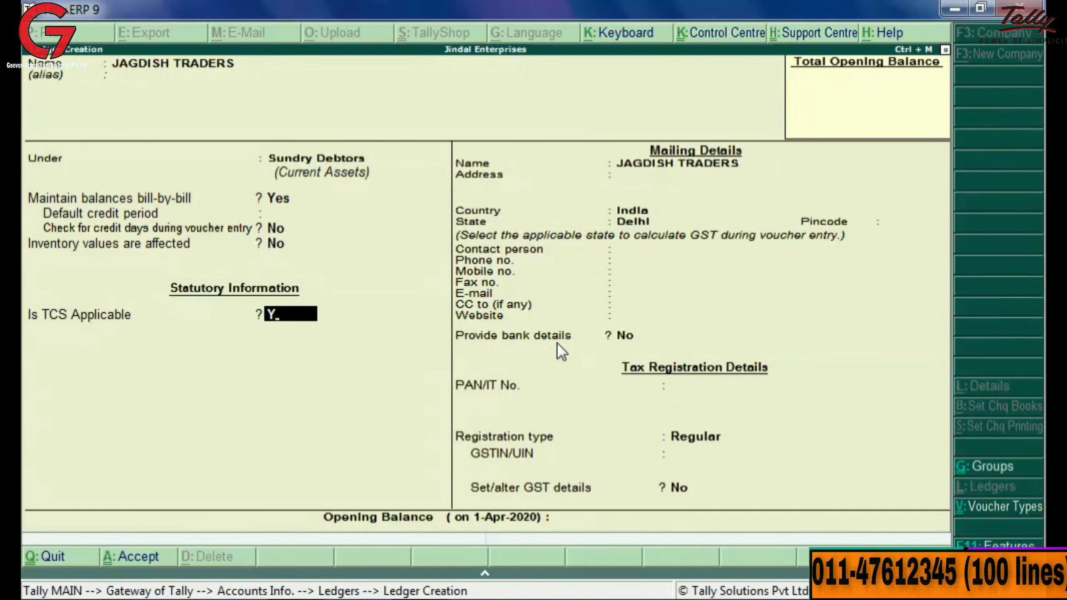
key(Return)
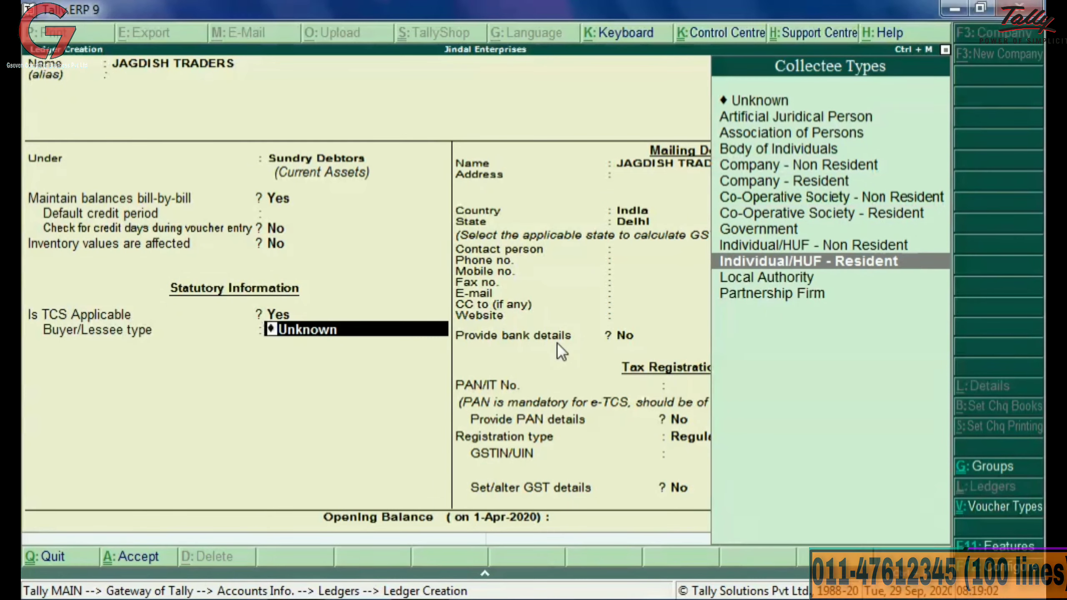
key(Return)
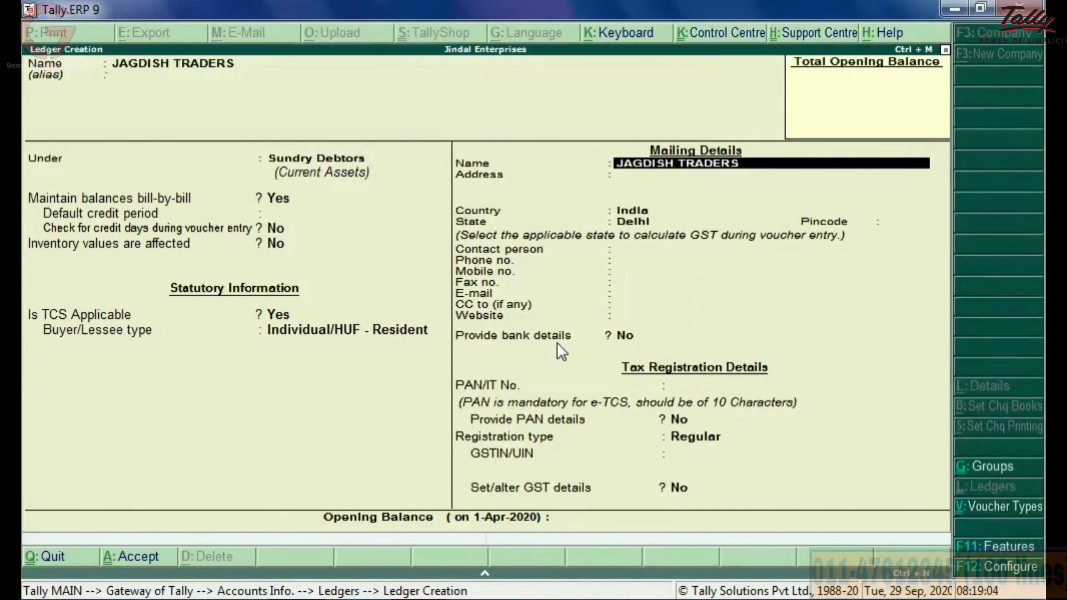
Keep the default mailing details and enter the party's PAN in the tax registration details
key(Return)
key(Return)
text(BQUP)
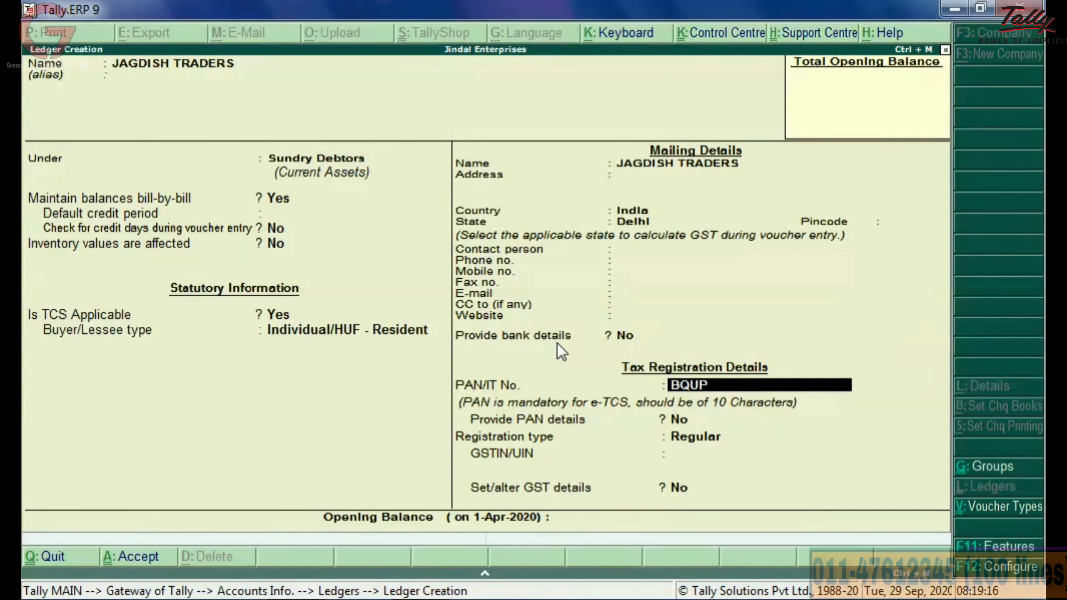
text(P8795E)
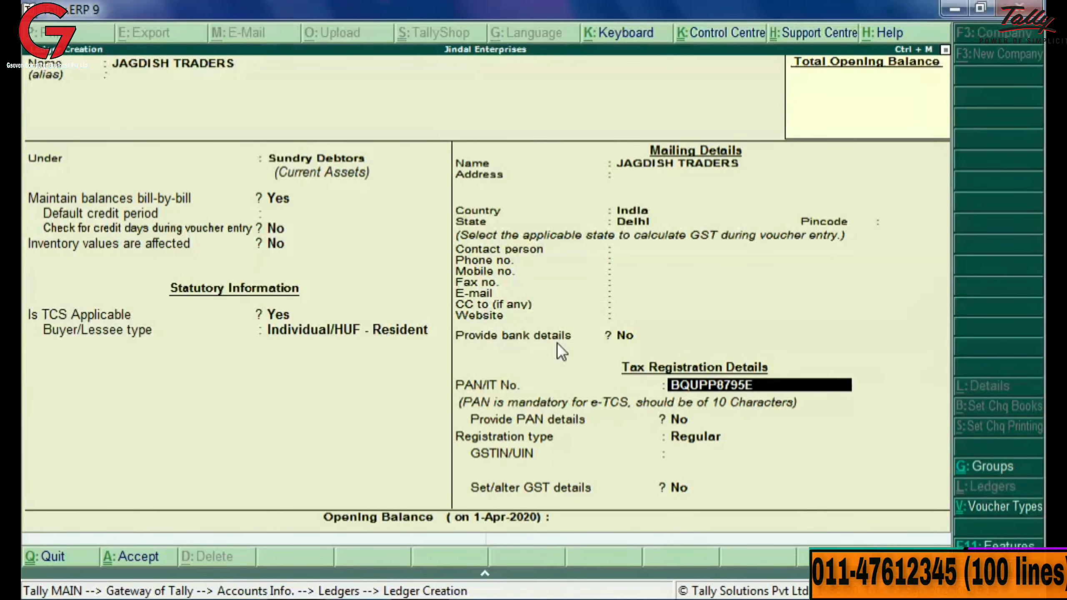
key(Return)
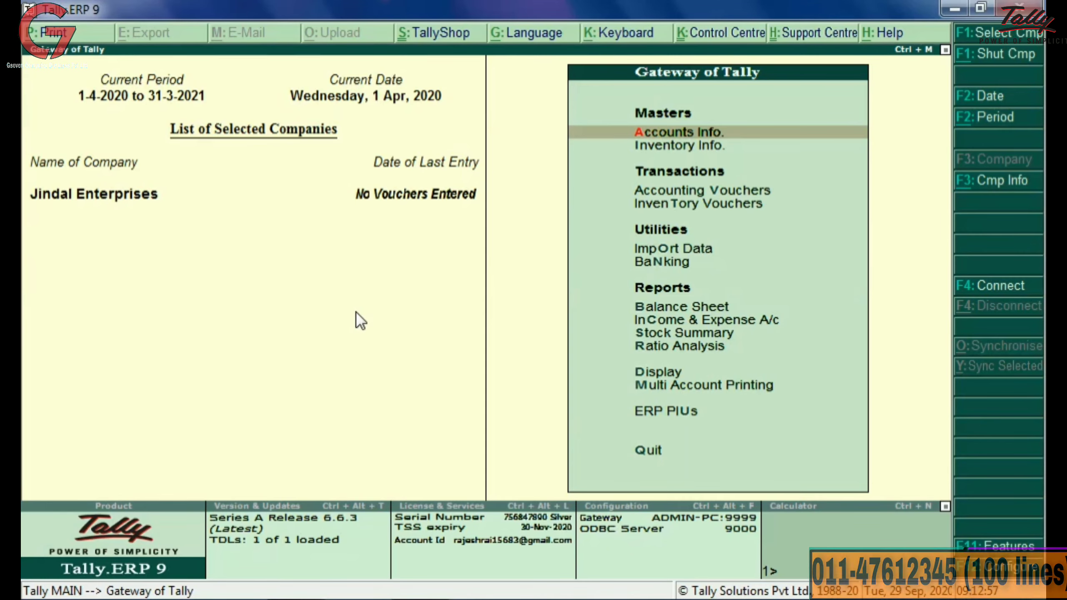
Start a new sales voucher with JAGDISH TRADERS as the party account, leaving the reference number blank
key(Down)
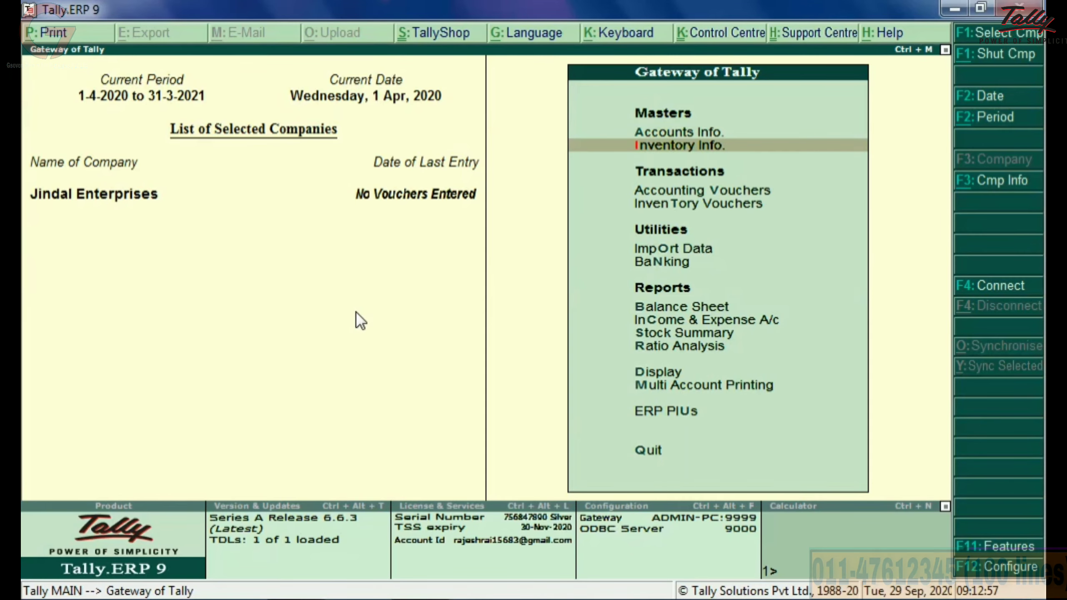
key(Down)
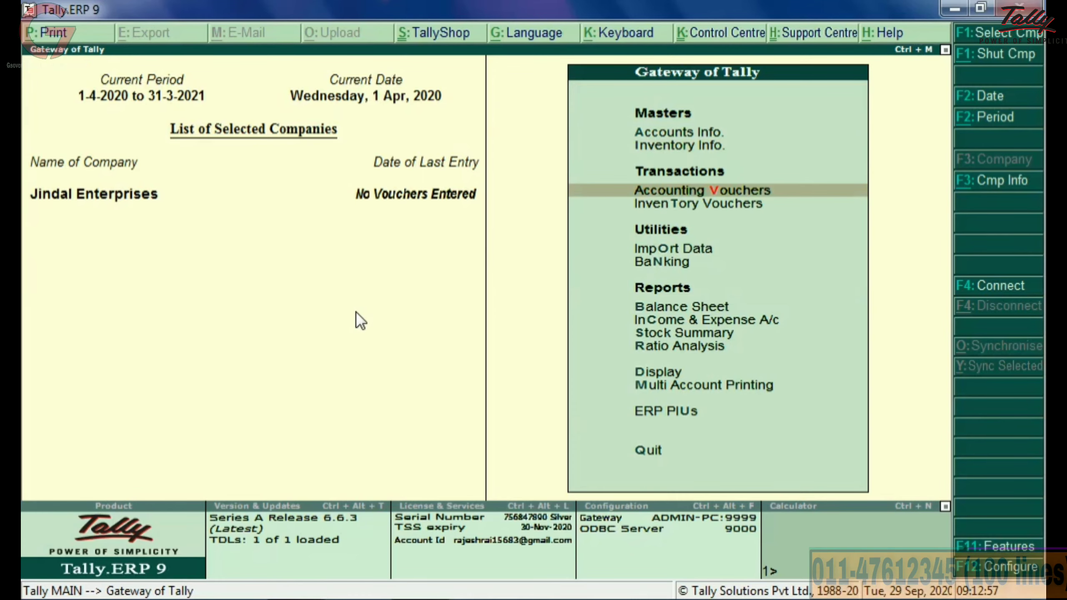
key(Return)
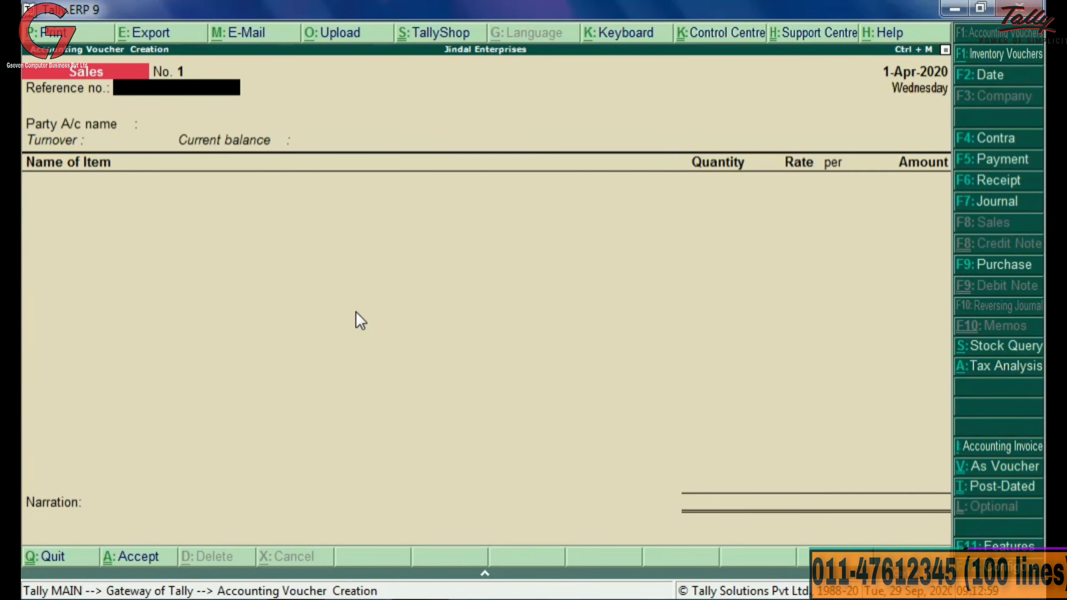
key(Return)
key(Down)
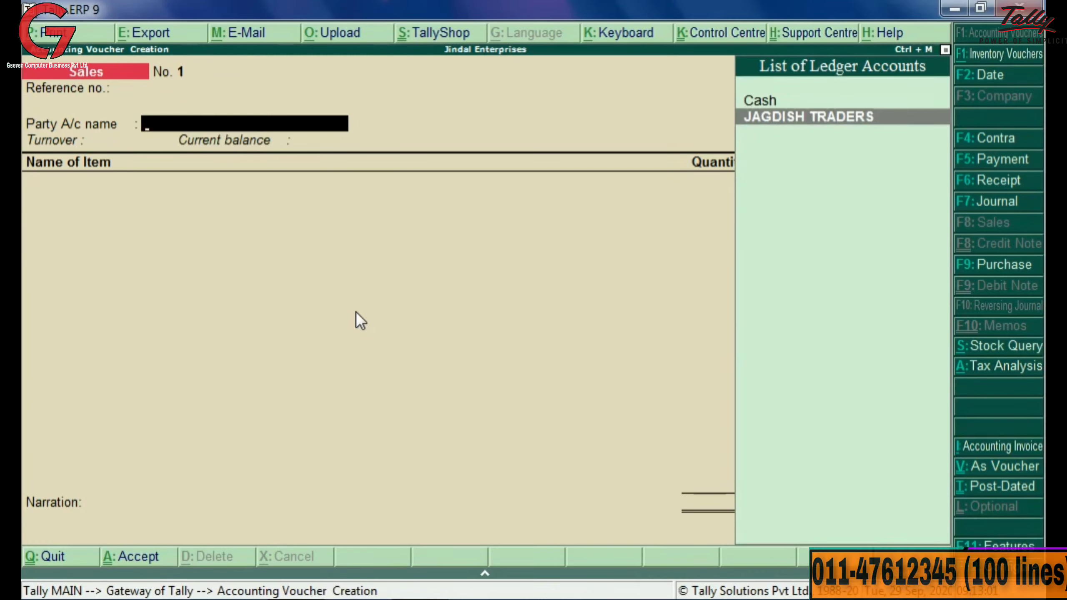
key(Return)
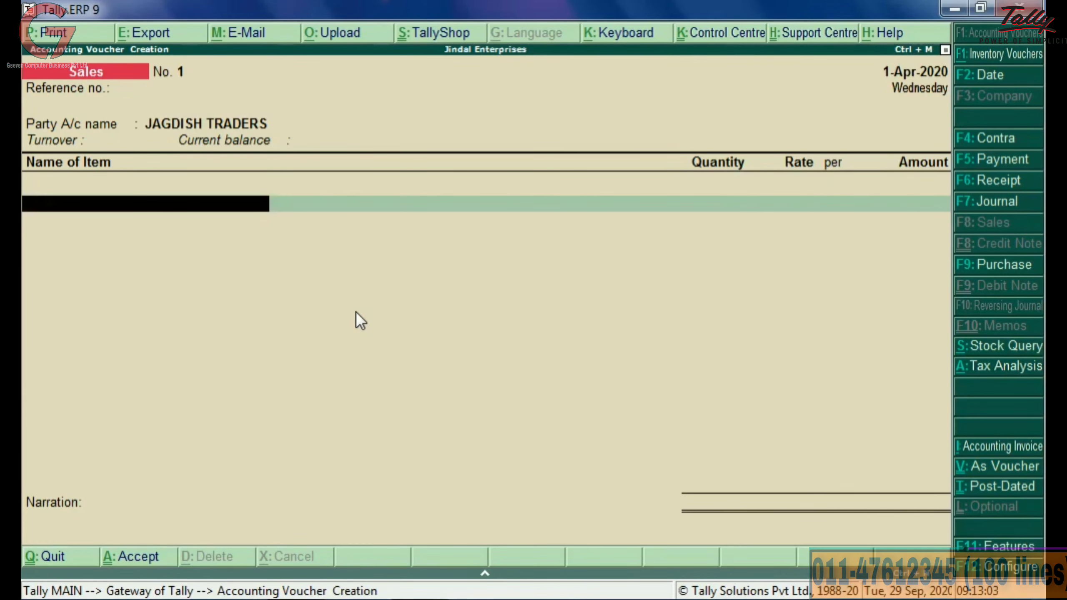
Add the item SONY BRAVIA 4K to the sales voucher with a quantity of 8 PCS at a rate of 5,00,000
text(S)
key(Return)
key(Return)
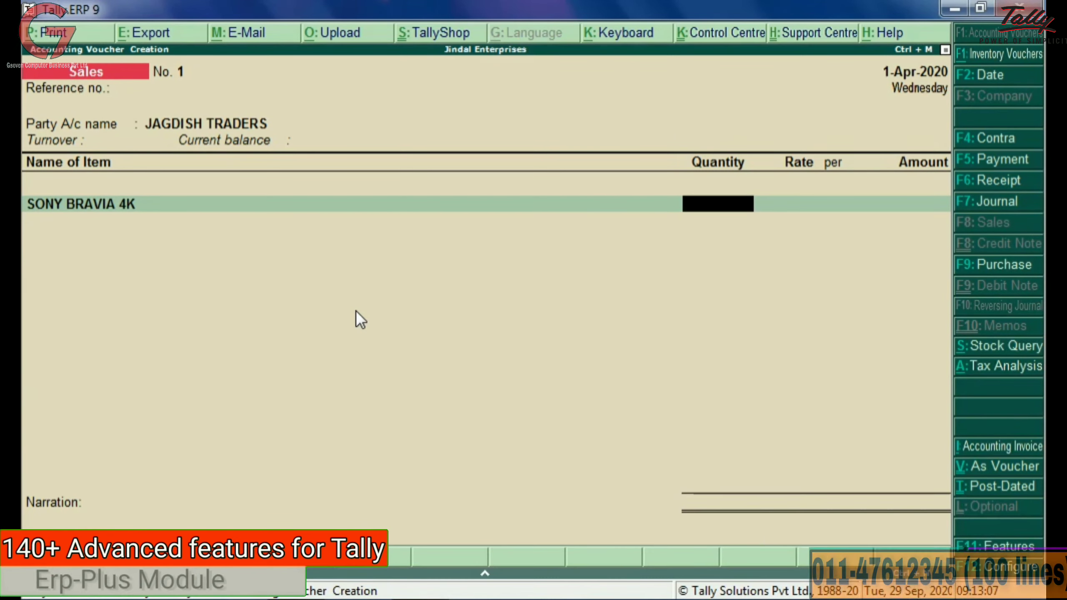
text(8)
key(Return)
key(Return)
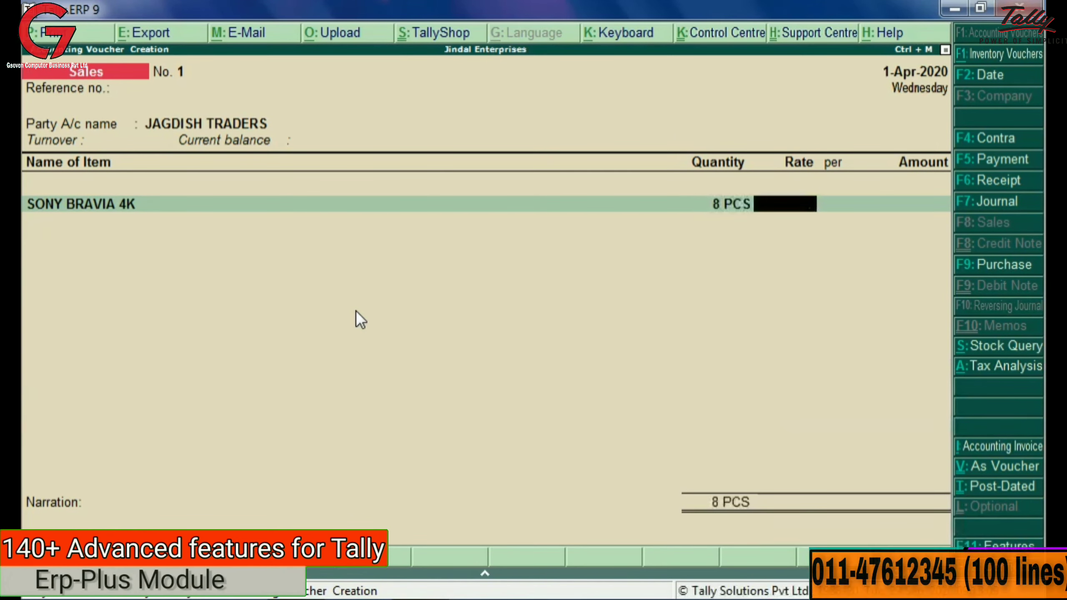
text(5,00,00)
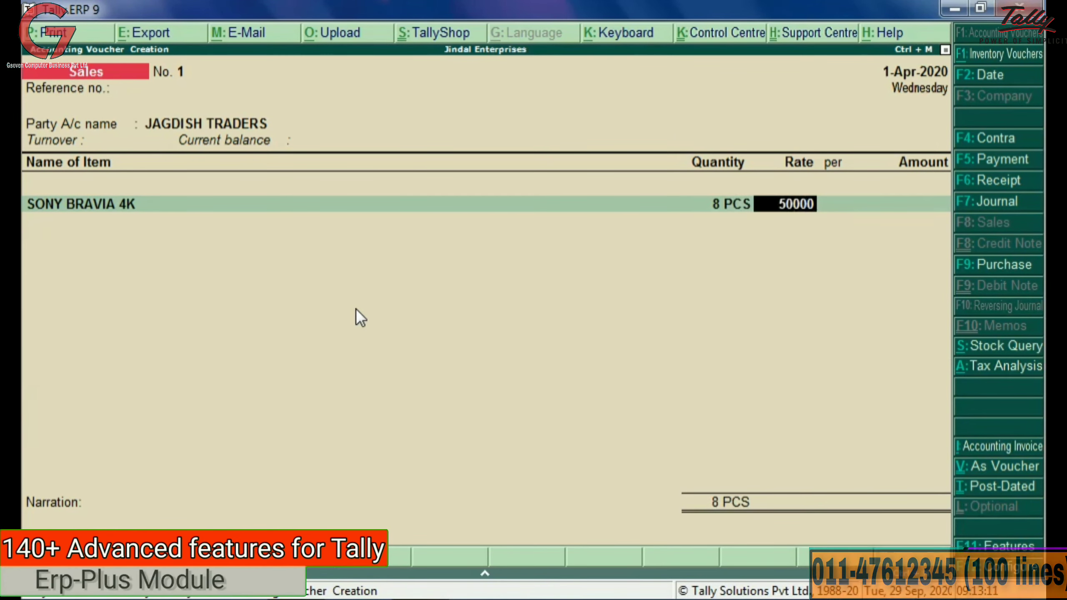
text(0)
key(Return)
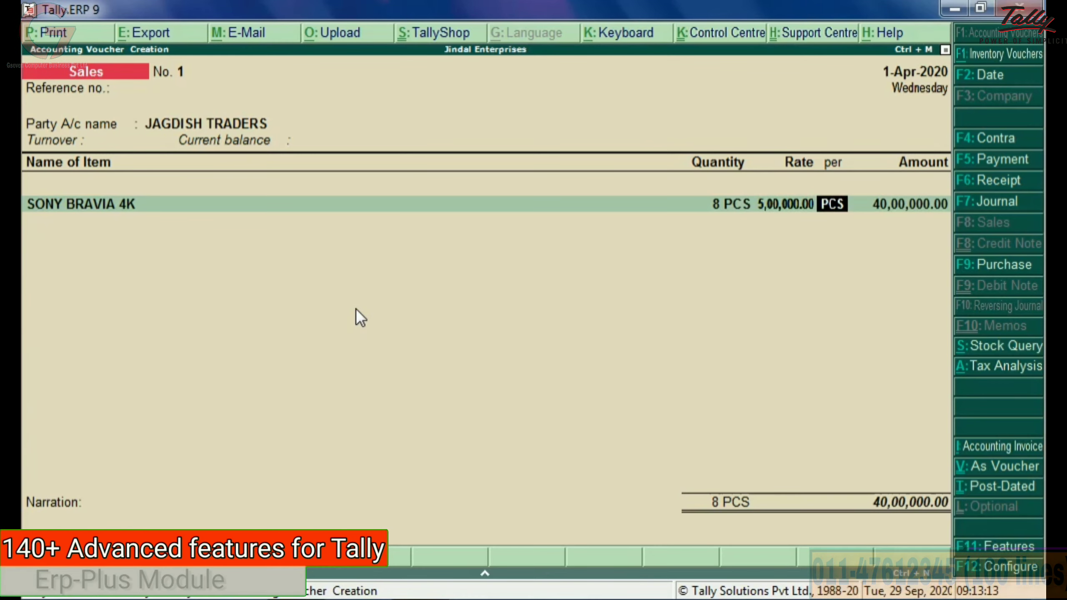
key(Return)
key(Return)
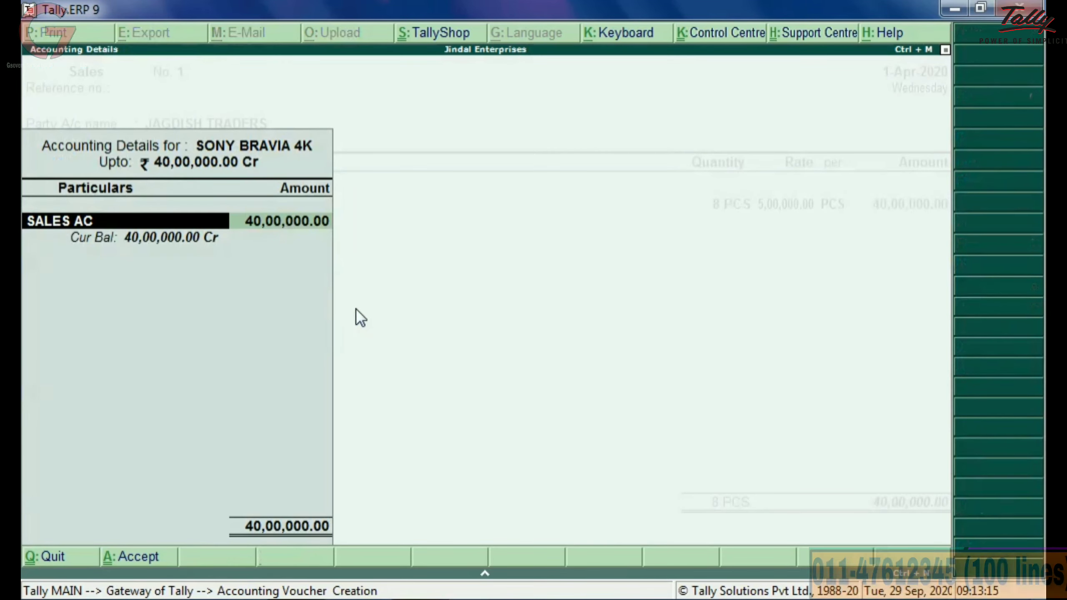
Allocate the item to SALES AC and set its TCS nature of goods to Not Applicable, keeping the assessable value of 40,00,000
key(Return)
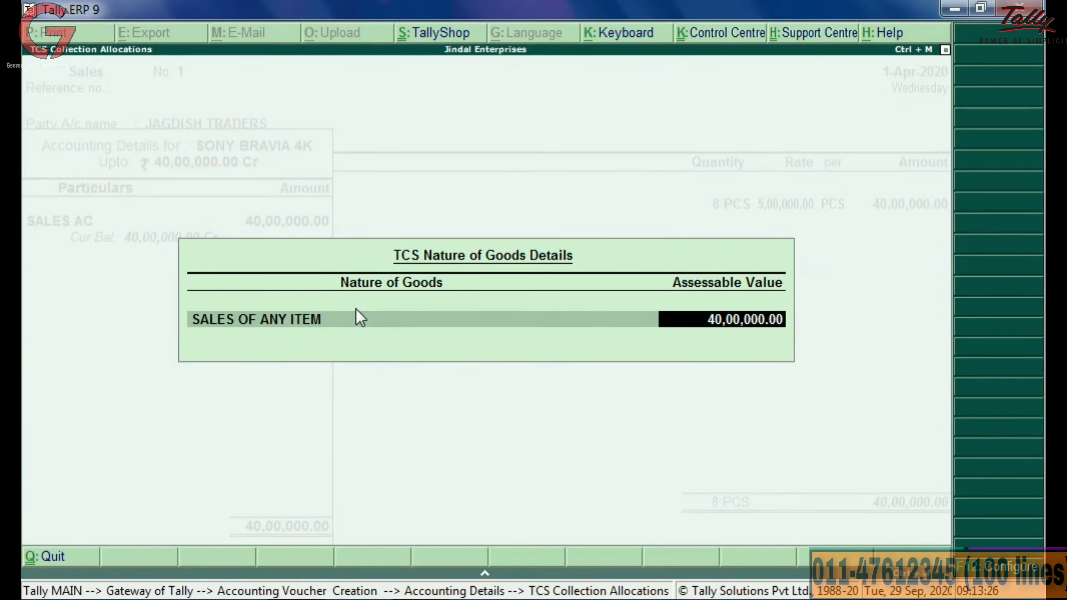
click(356, 311)
key(Up)
key(Return)
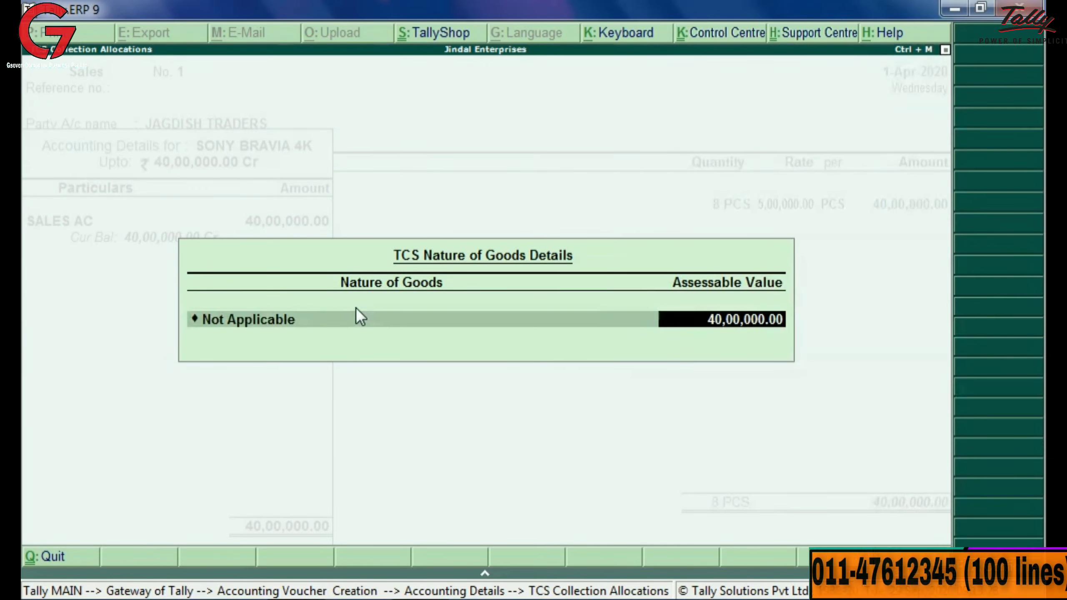
key(Return)
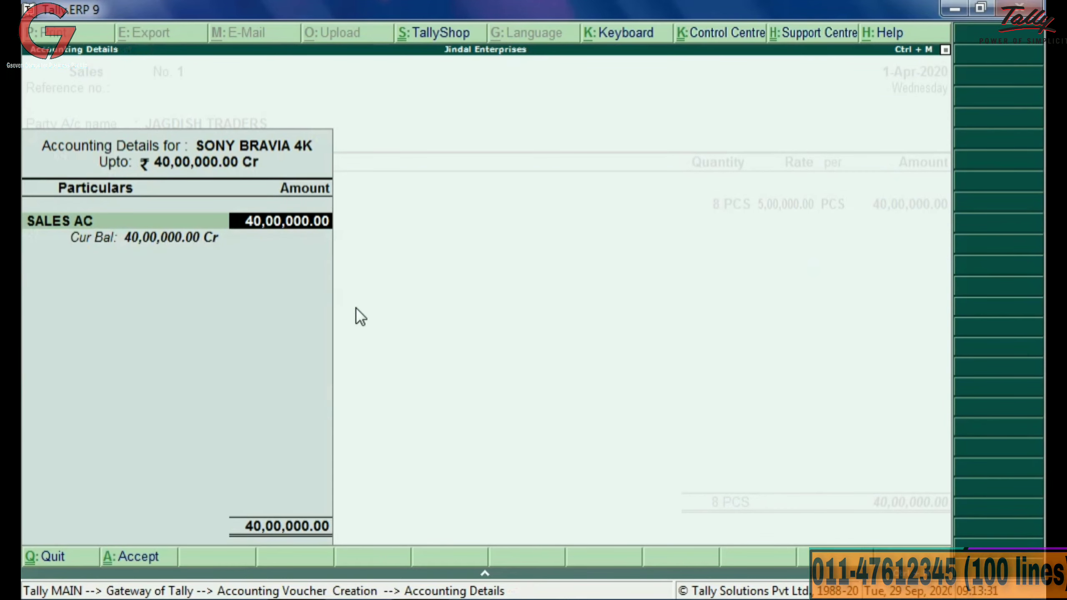
Keep the bill-wise allocation for JAGDISH TRADERS as New Ref 1 for 40,00,000 Dr and save the first sales voucher
key(Return)
key(Return)
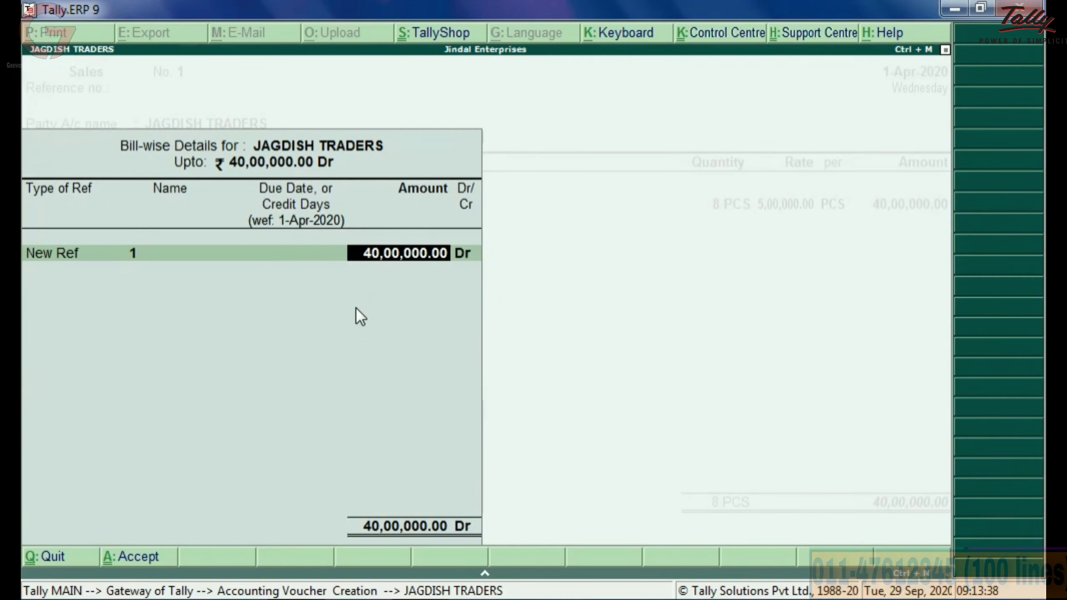
key(Return)
key(y)
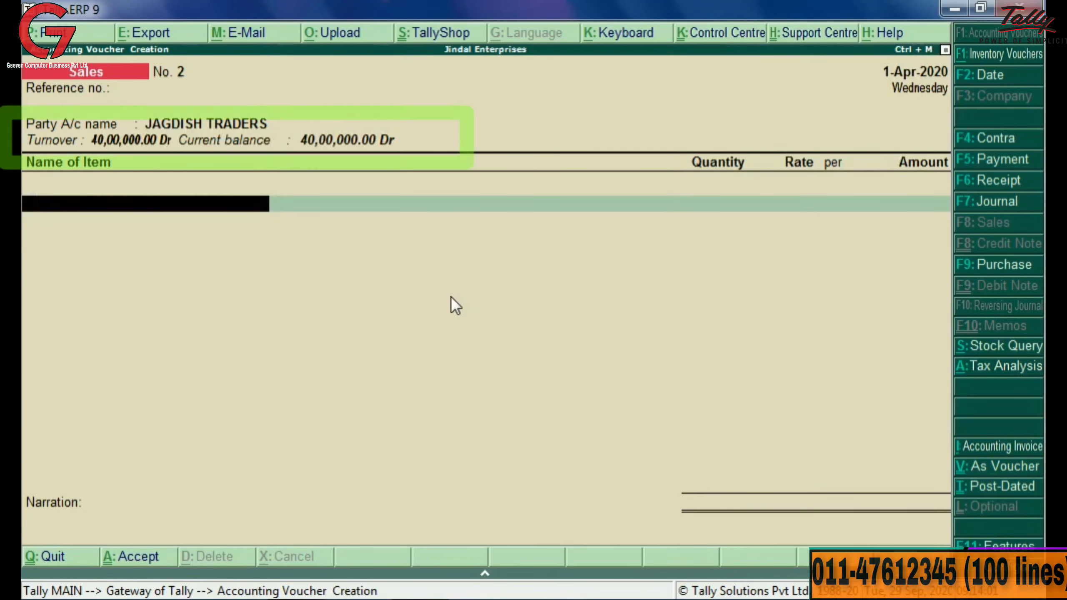
Add the item SONY BRAVIA 4K to the second JAGDISH TRADERS sales voucher with 4 PCS at a rate of 5,00,000
key(Return)
text(4 PCS)
key(Return)
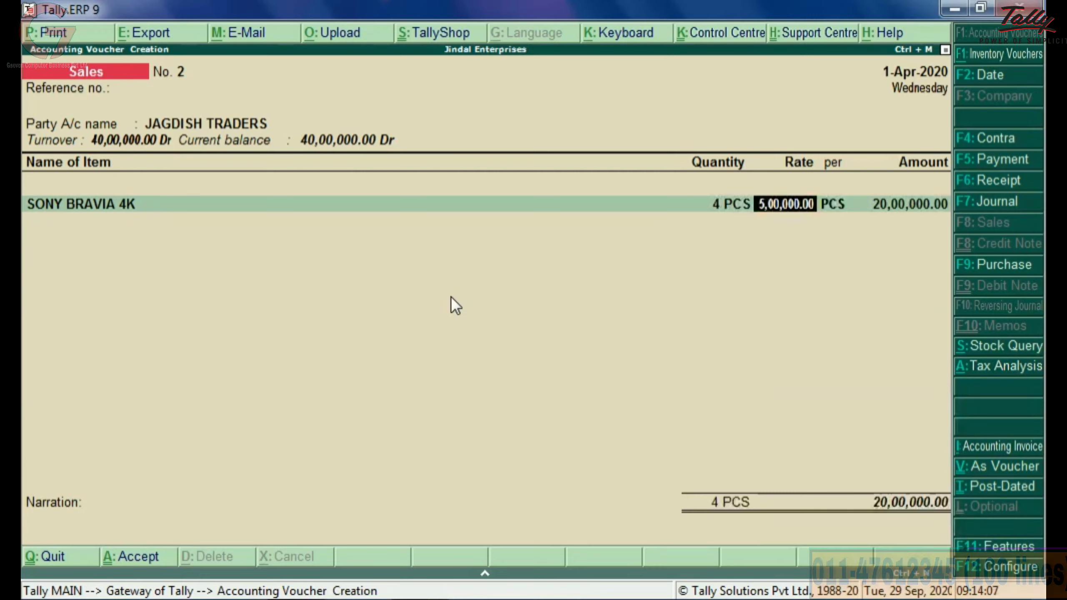
key(Return)
key(Return)
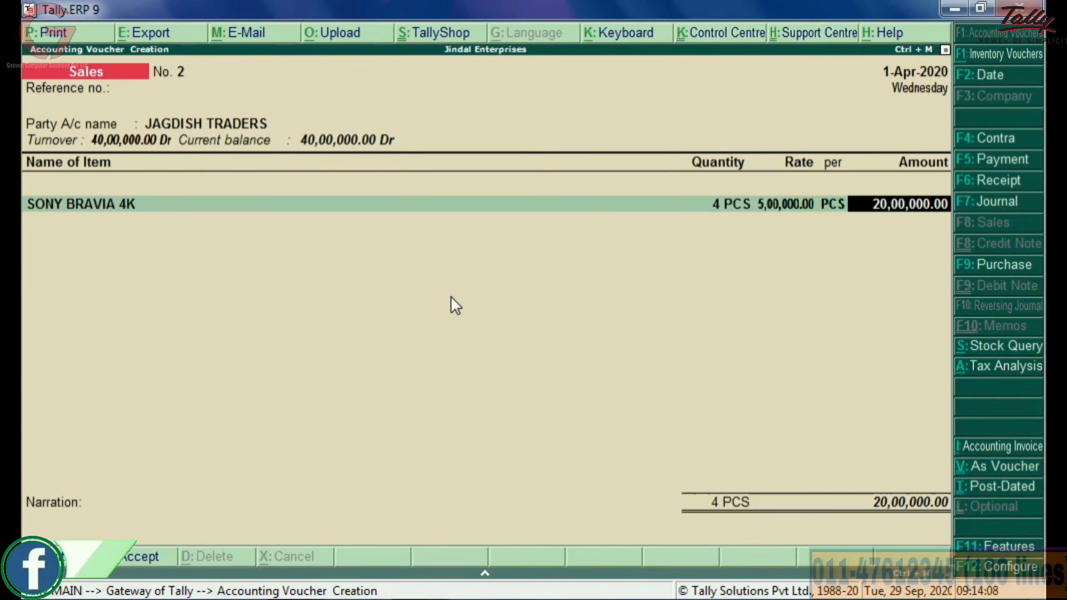
key(Return)
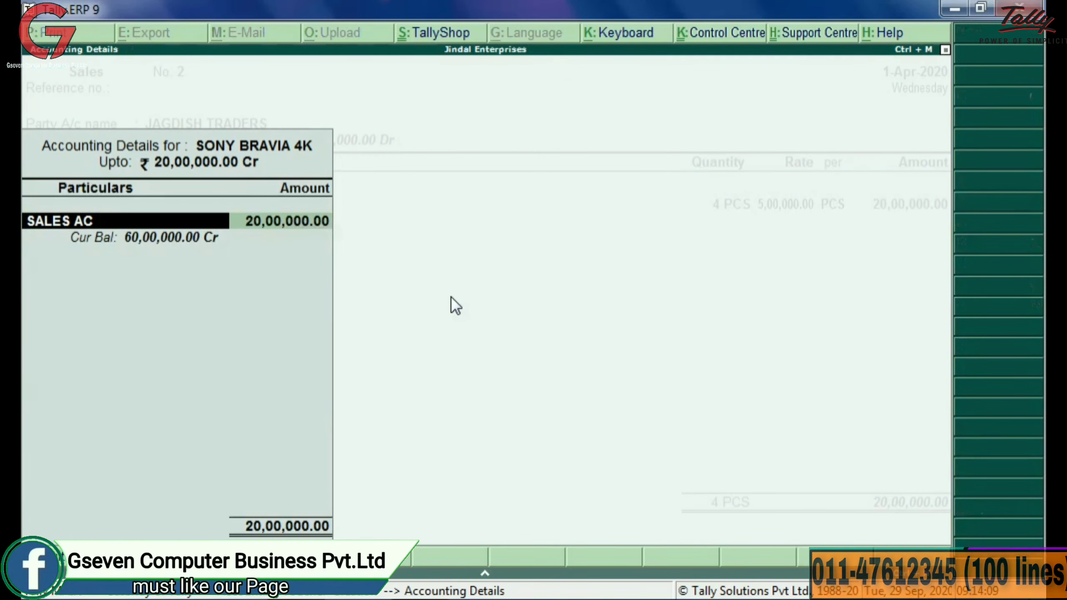
Allocate the item to SALES AC with TCS nature of goods SALES OF ANY ITEM and an assessable value of 10,00,000
key(Return)
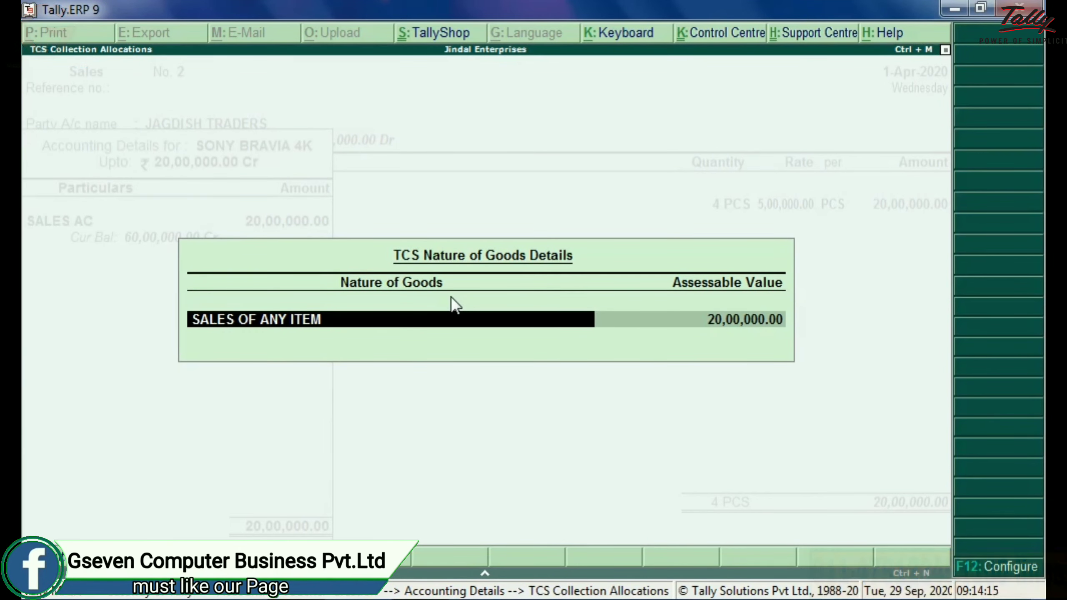
key(Return)
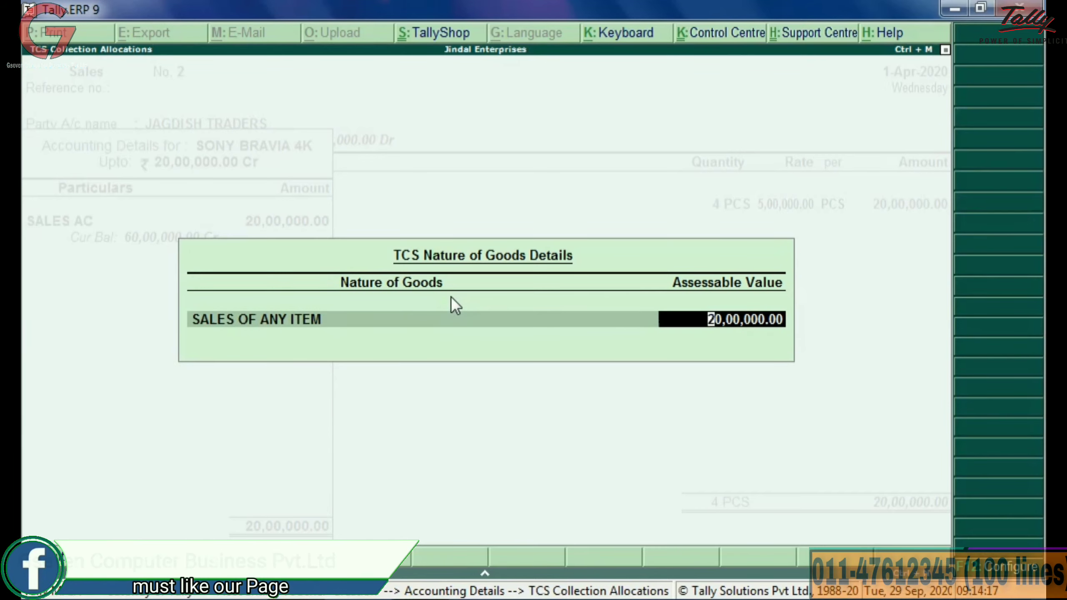
text(10000)
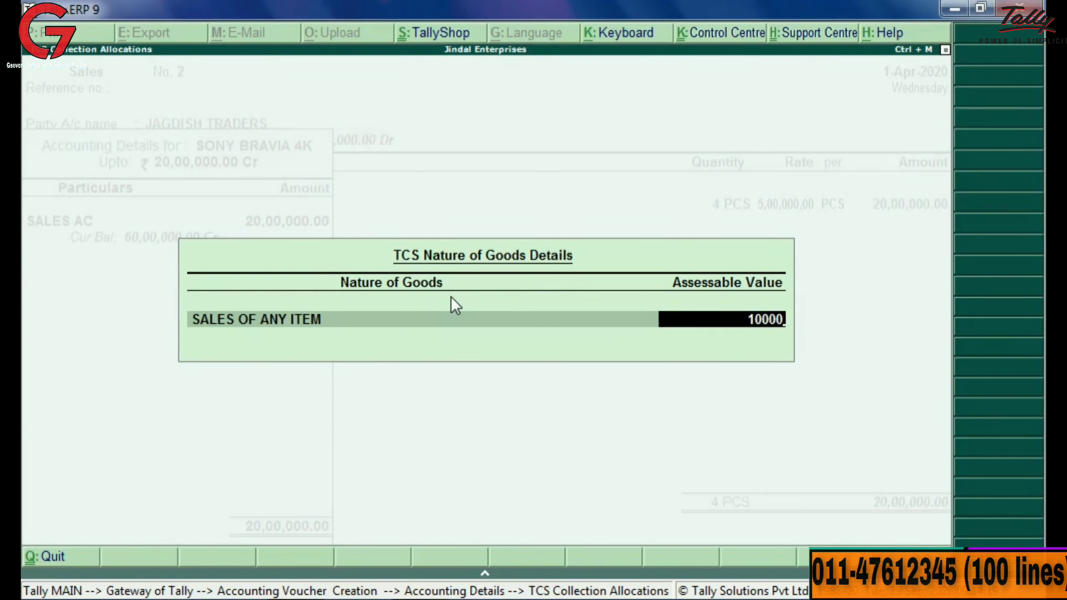
text(00)
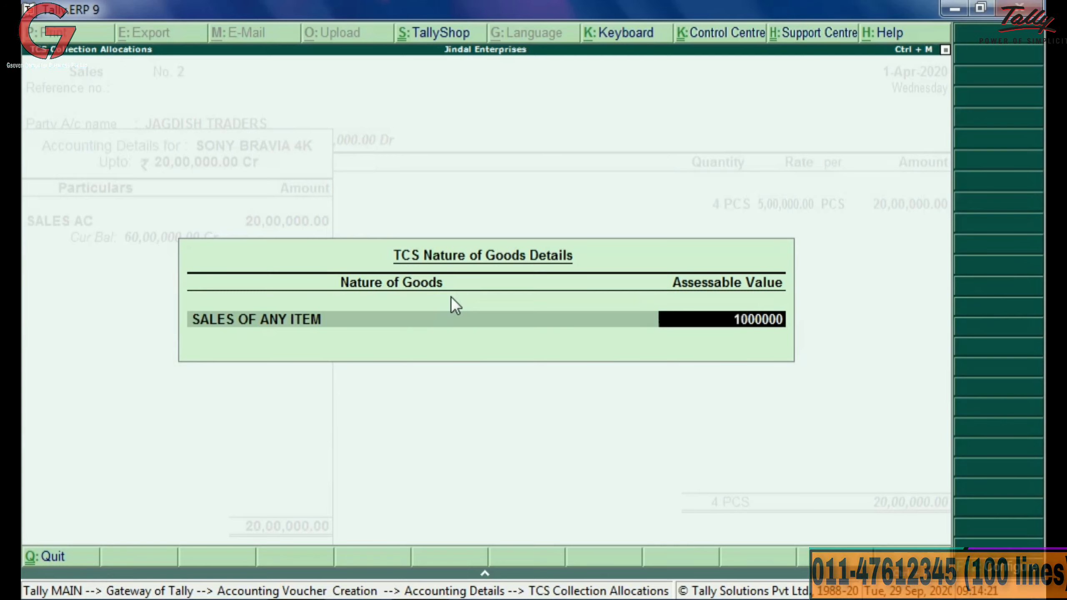
key(Return)
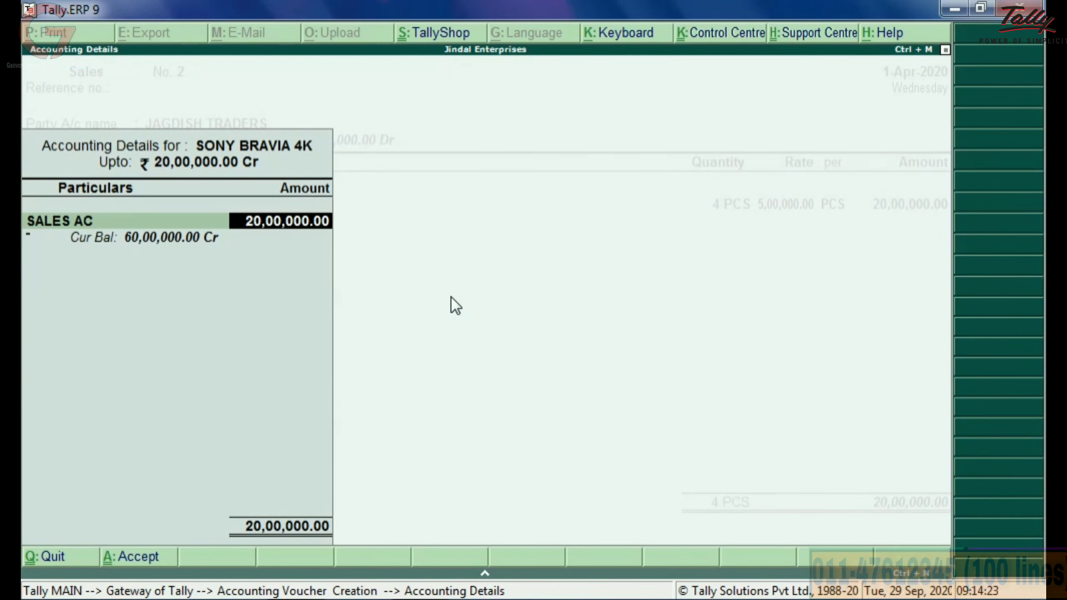
key(Return)
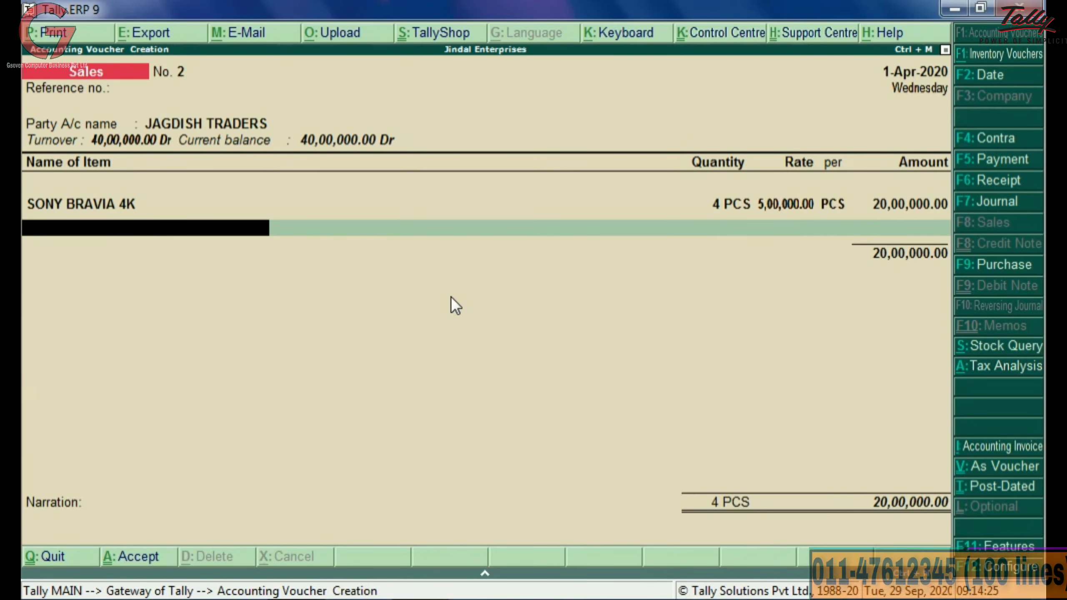
End the item list and add the TCS ledger to the sales voucher, keeping the calculated tax amount
key(Return)
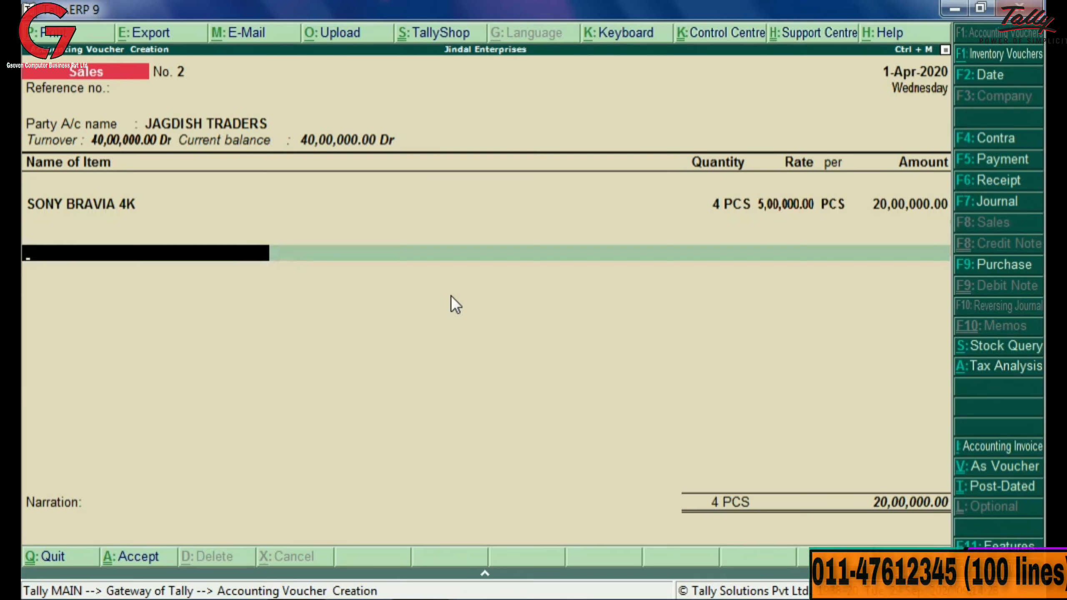
text(T)
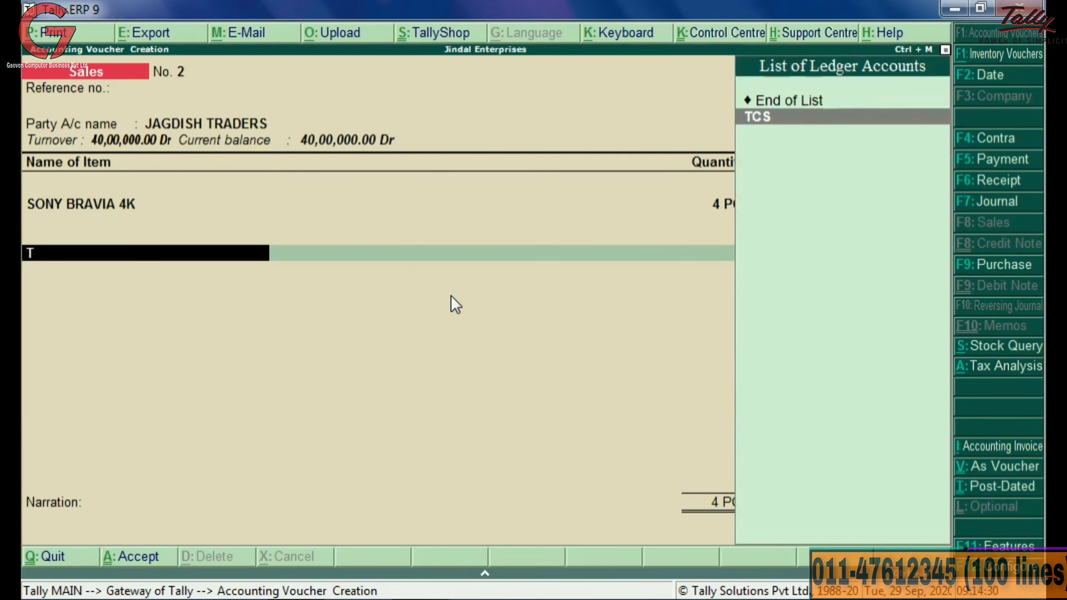
key(Return)
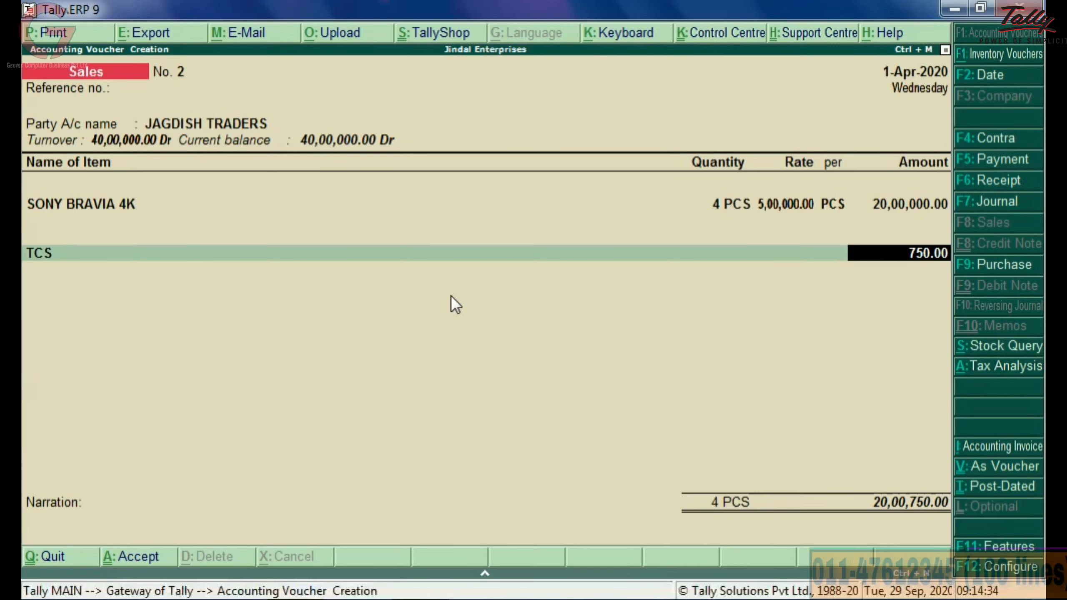
key(Return)
key(Return)
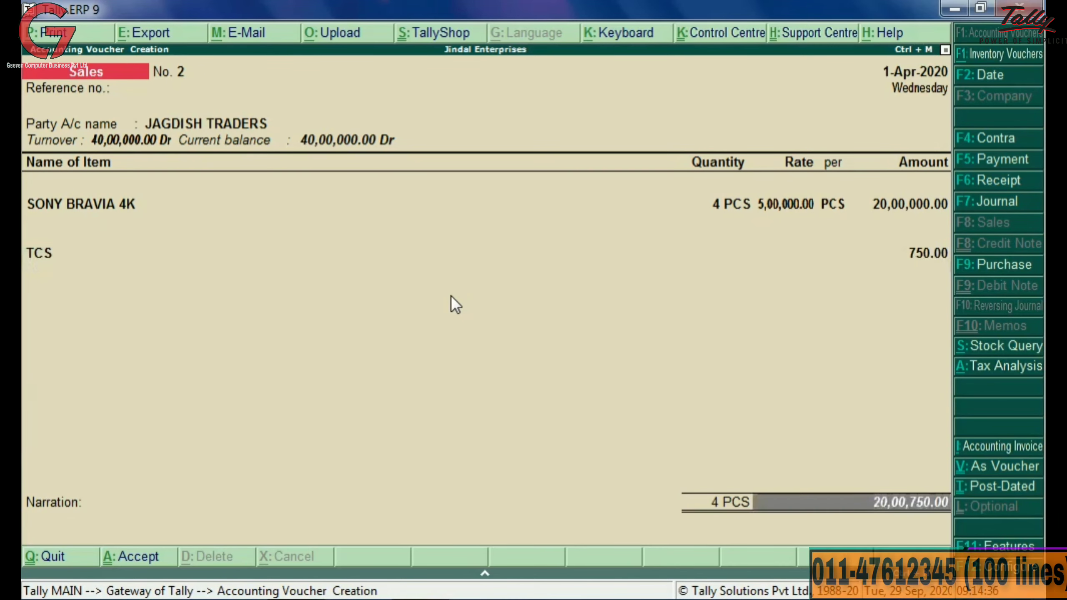
Keep the remaining default details, leave the narration blank and save the second sales voucher
key(Return)
key(Return)
key(Return)
key(Return)
key(Return)
key(Return)
key(y)
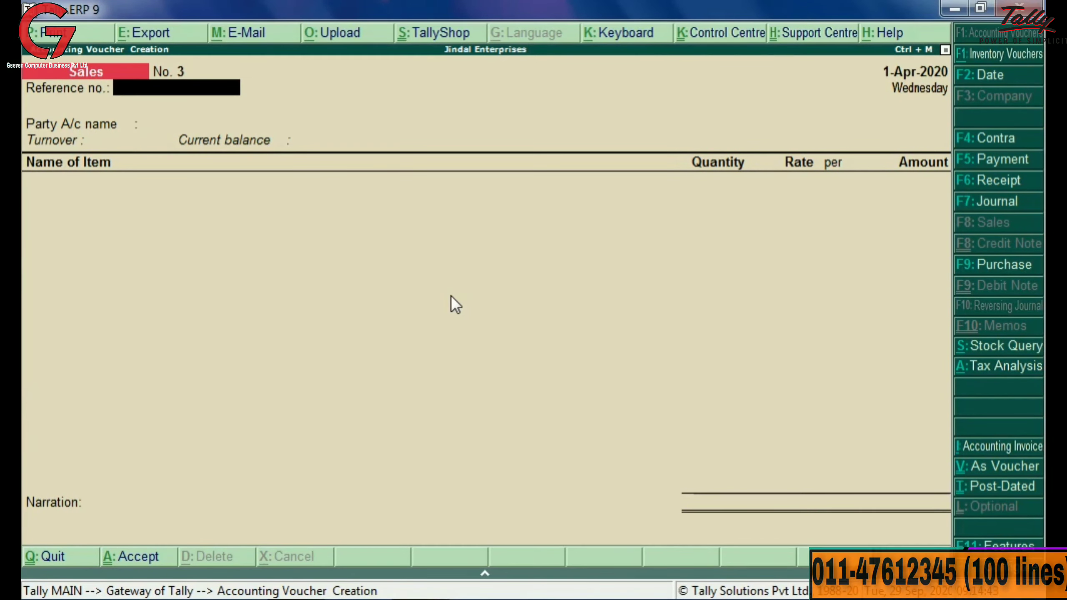
Reopen the saved sales voucher No. 2 and examine the item and TCS lines in its zoomed invoice print preview
key(Page_Up)
key(alt+p)
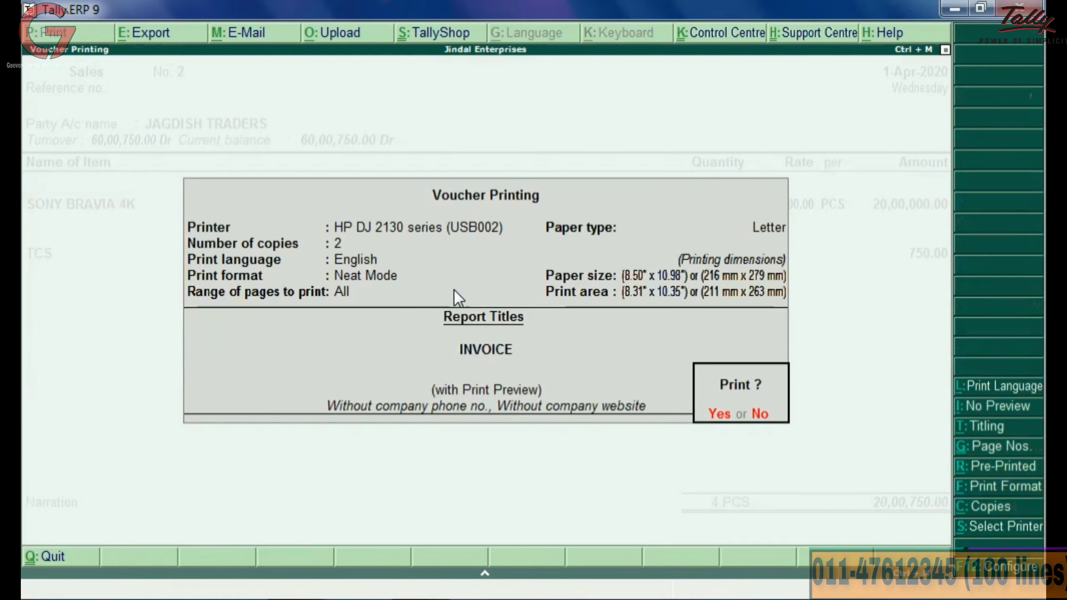
key(Return)
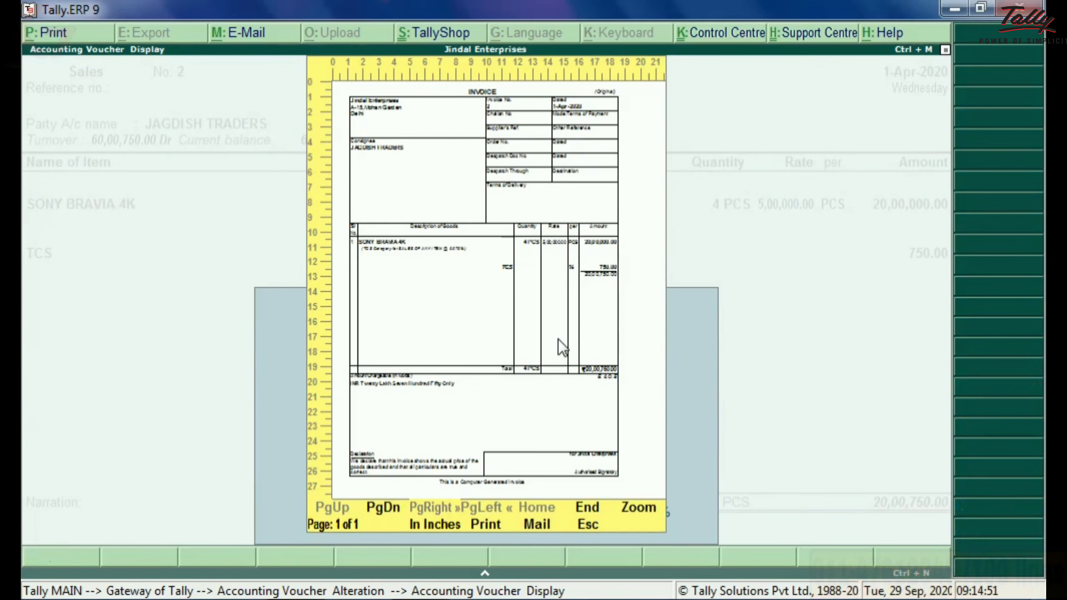
click(645, 517)
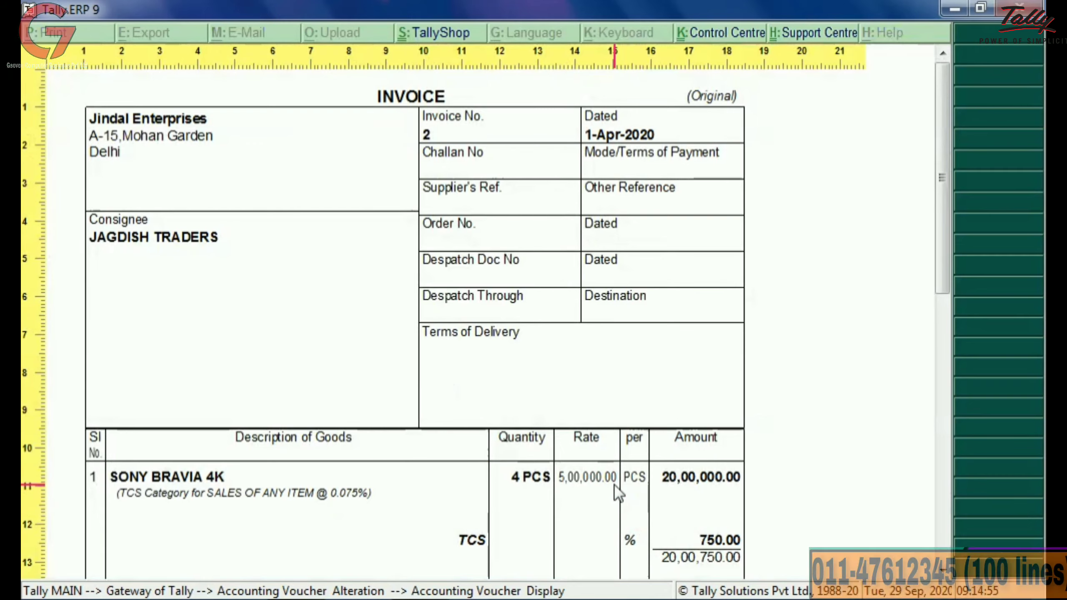
scroll(617, 491, down, 2)
scroll(617, 491, down, 4)
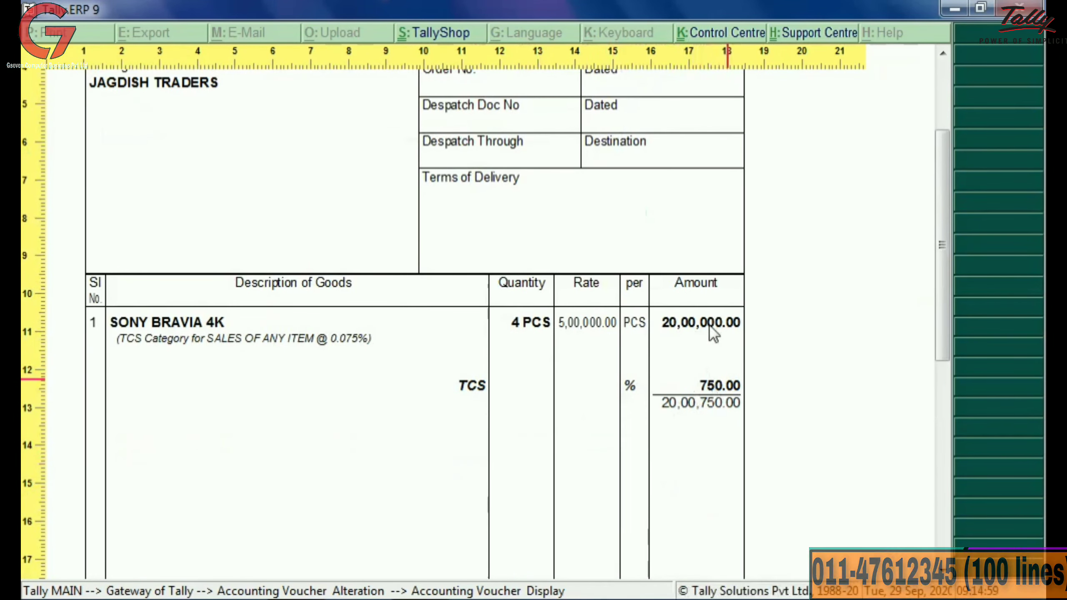
key(Escape)
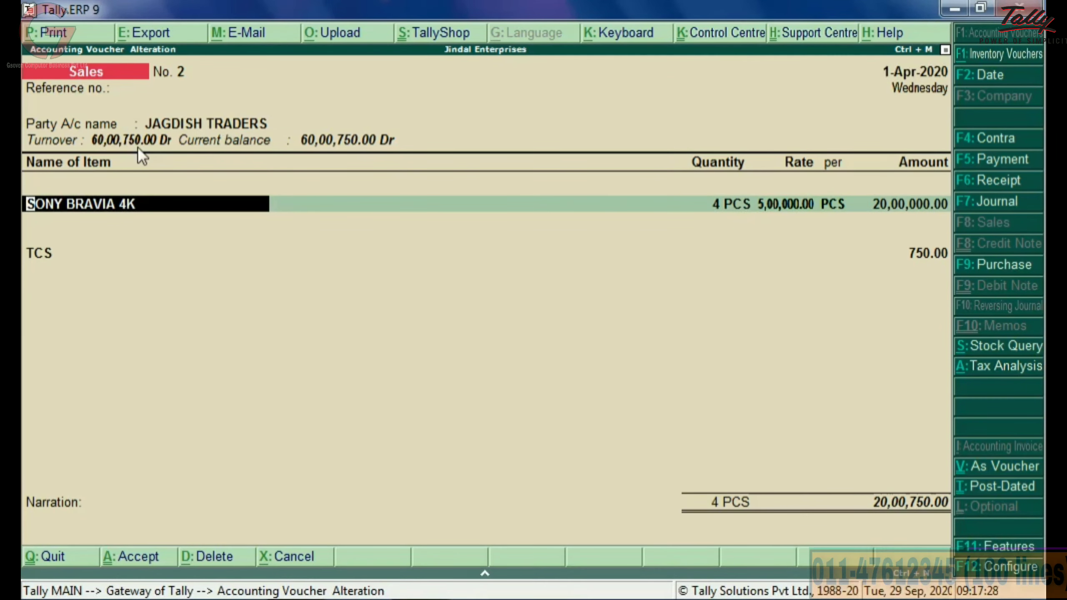
Close the sales voucher screens without saving changes and return to the Gateway of Tally, keeping the program open
key(Escape)
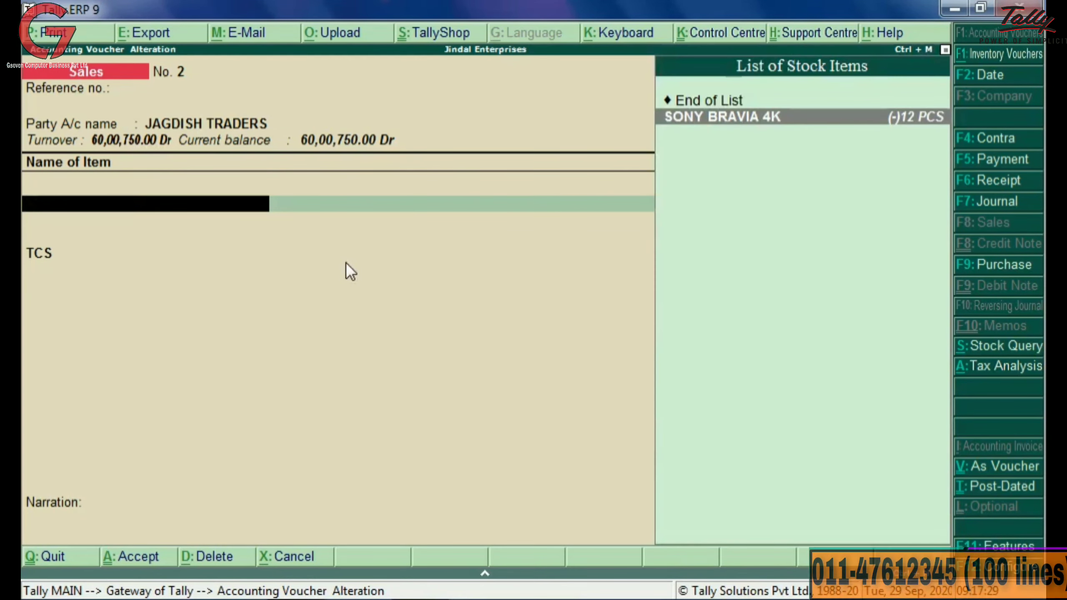
key(Escape)
key(y)
key(Escape)
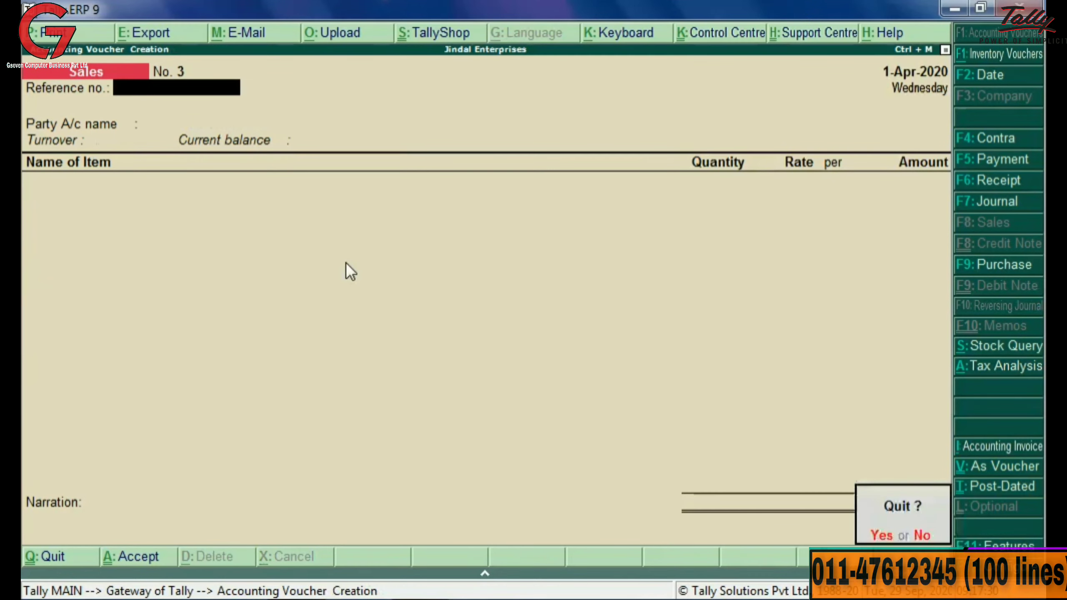
key(y)
key(Escape)
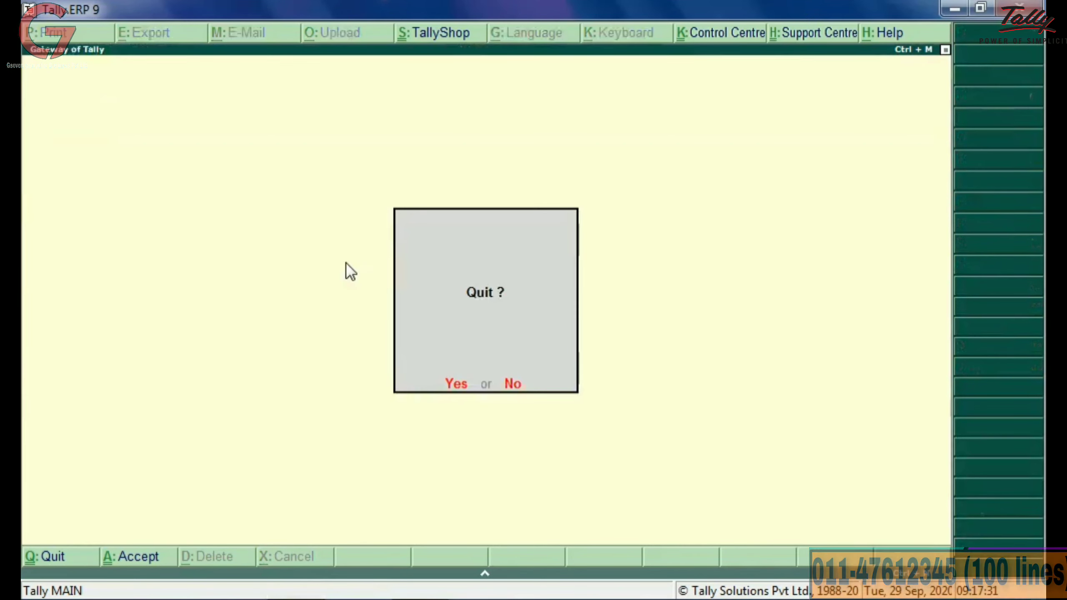
key(n)
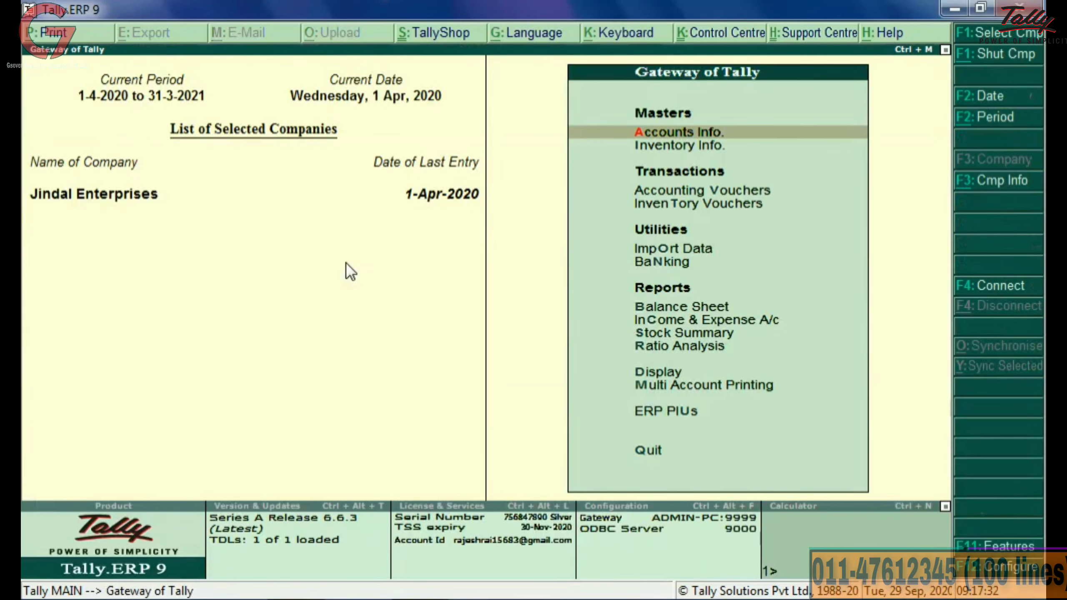
Open the Form 27 EQ report from the statutory TCS reports
key(d)
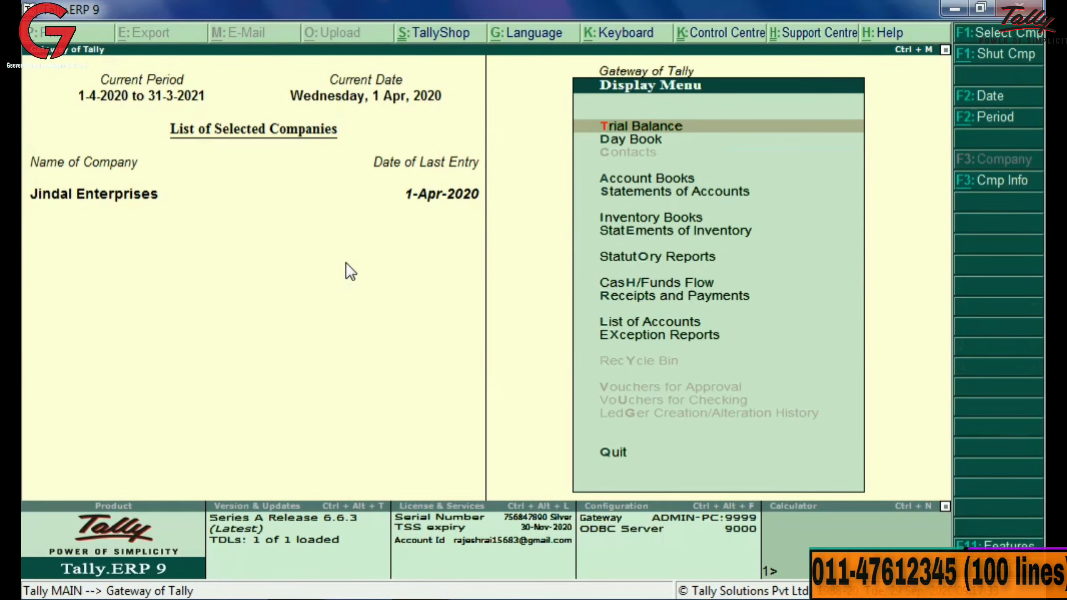
key(Down)
key(Down)
key(Down)
key(Down)
key(Down)
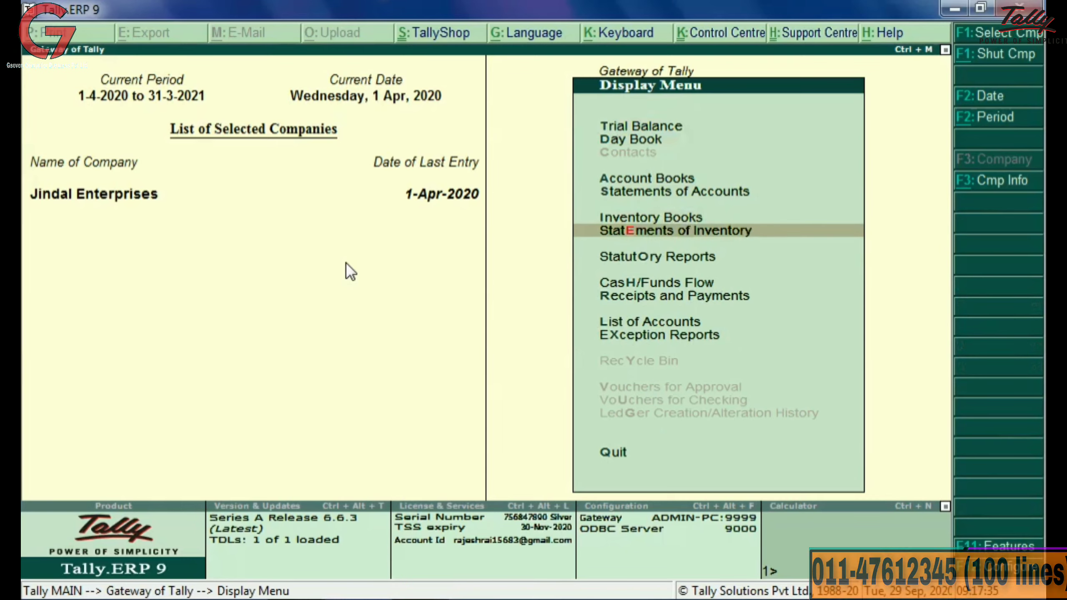
key(Down)
key(Return)
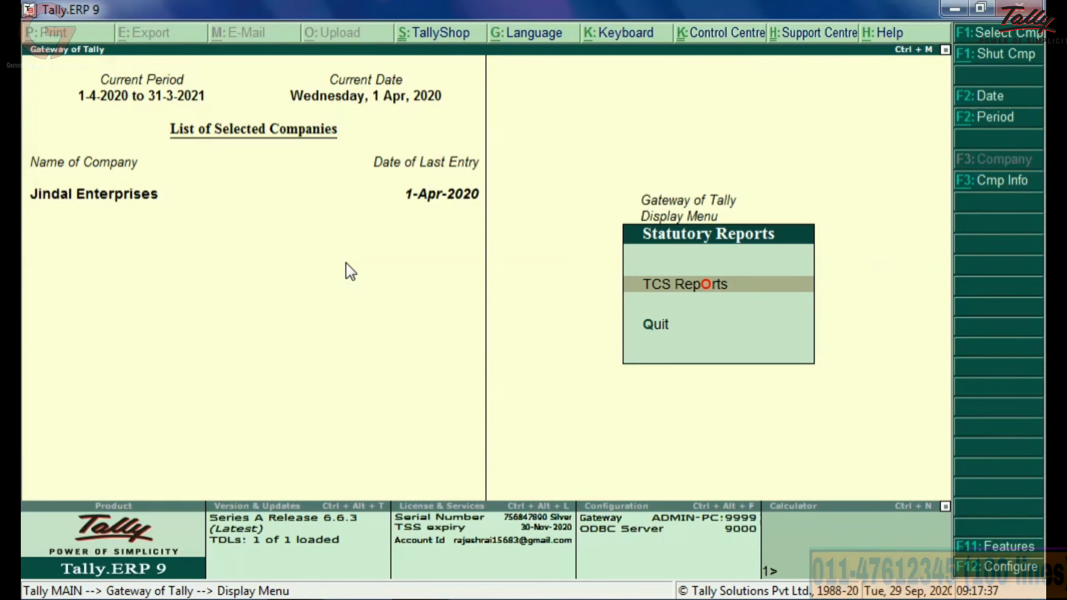
key(Return)
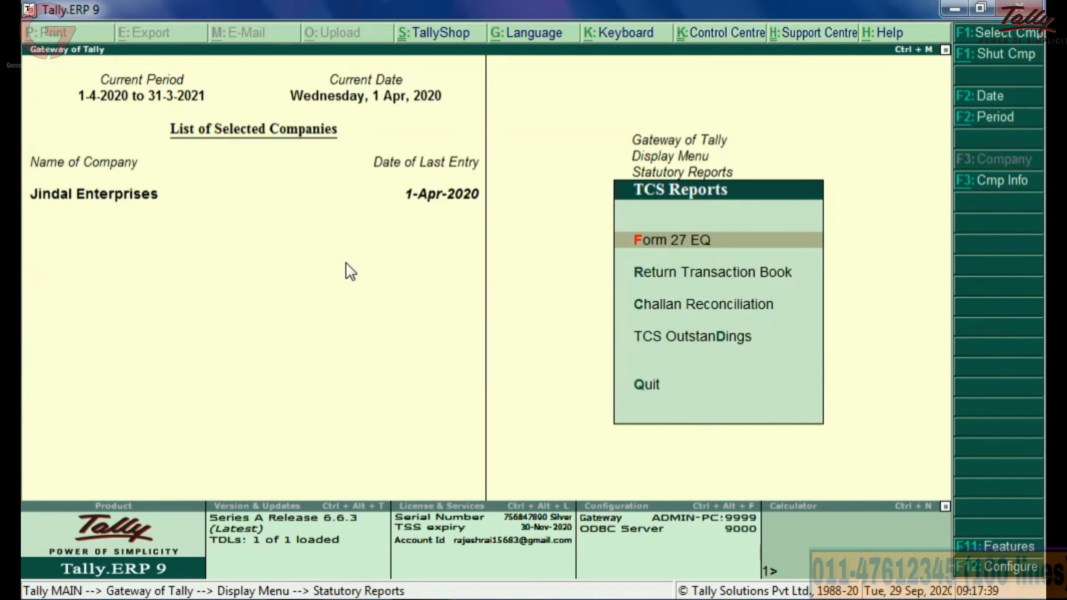
key(Return)
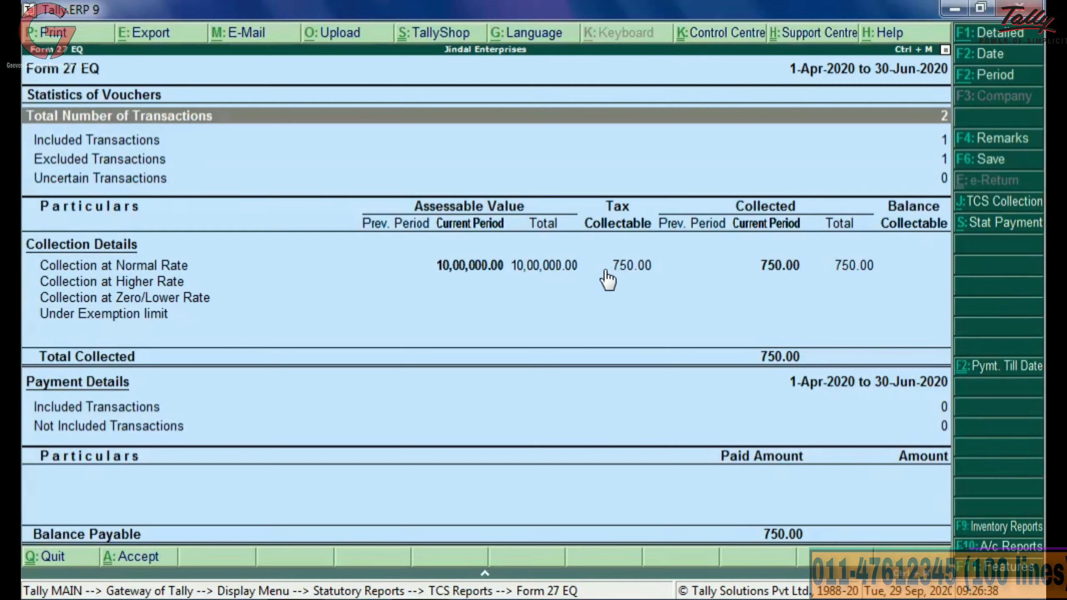
View the details of Collection at Normal Rate in Form 27 EQ and switch them from party-wise to category-wise
key(Down)
key(Down)
key(Down)
key(Down)
key(Down)
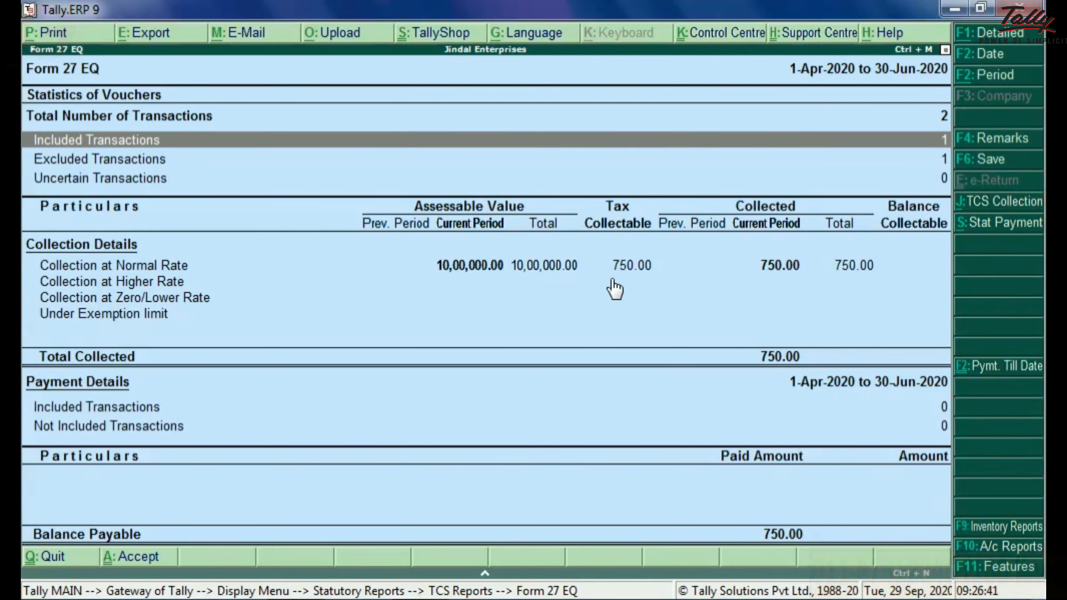
key(Up)
key(Return)
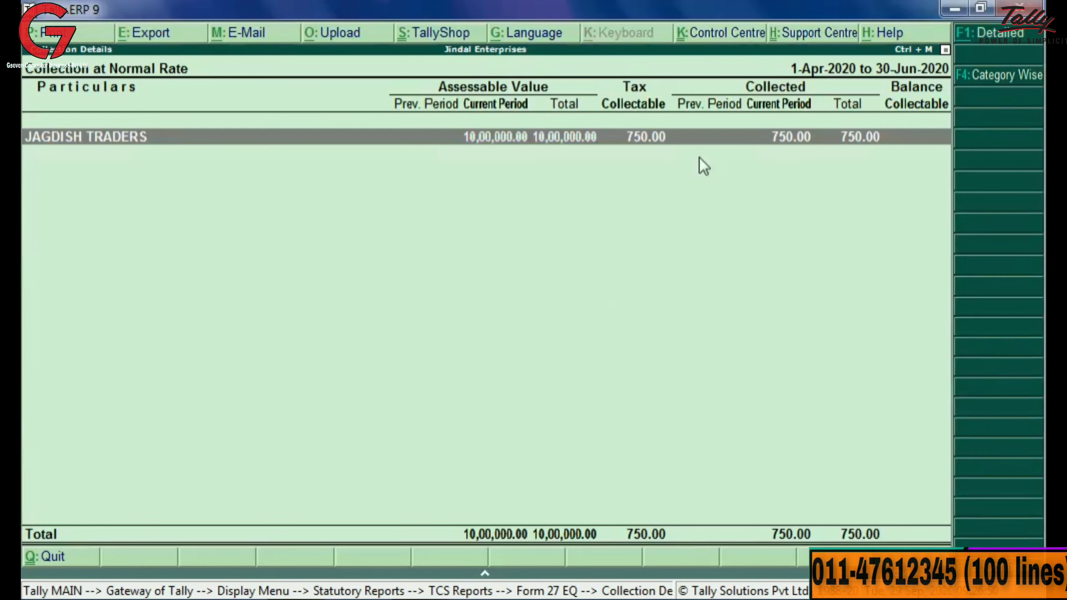
click(1004, 76)
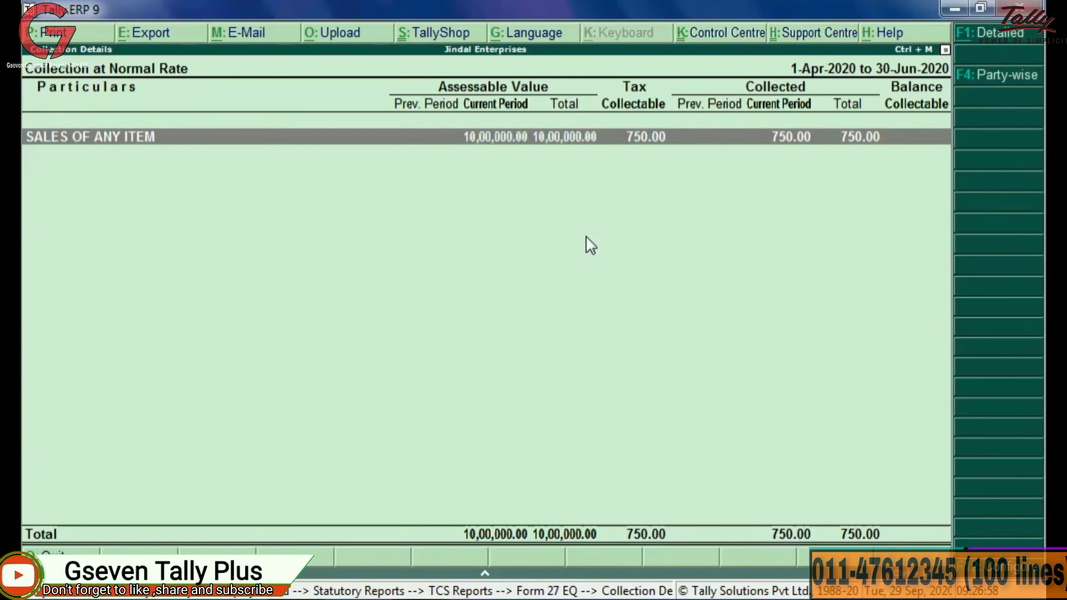
Close the collection details, return to the TCS reports and reopen Form 27 EQ
key(Escape)
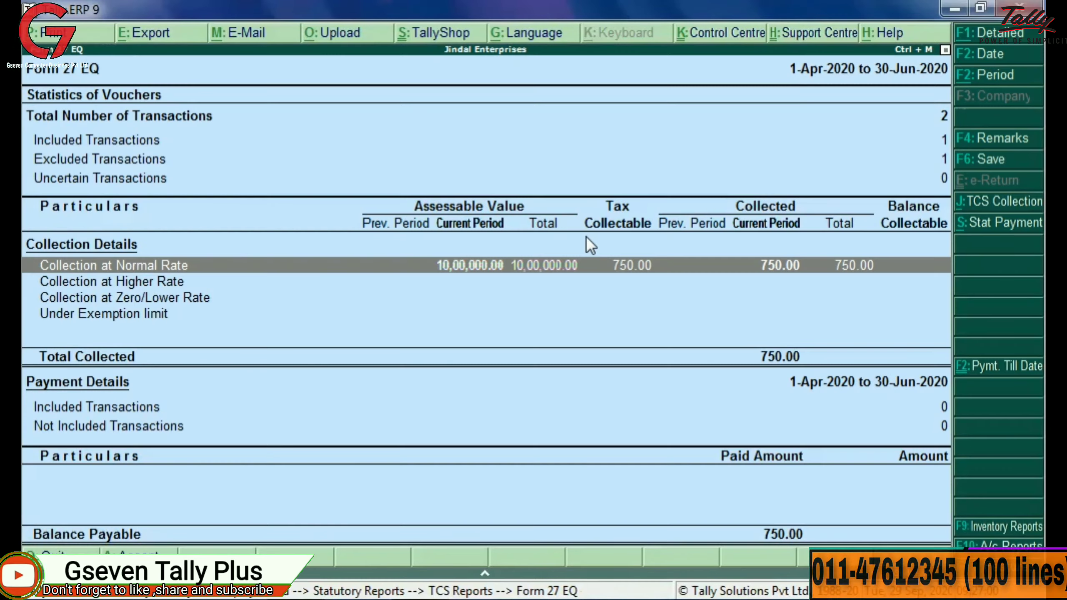
key(Escape)
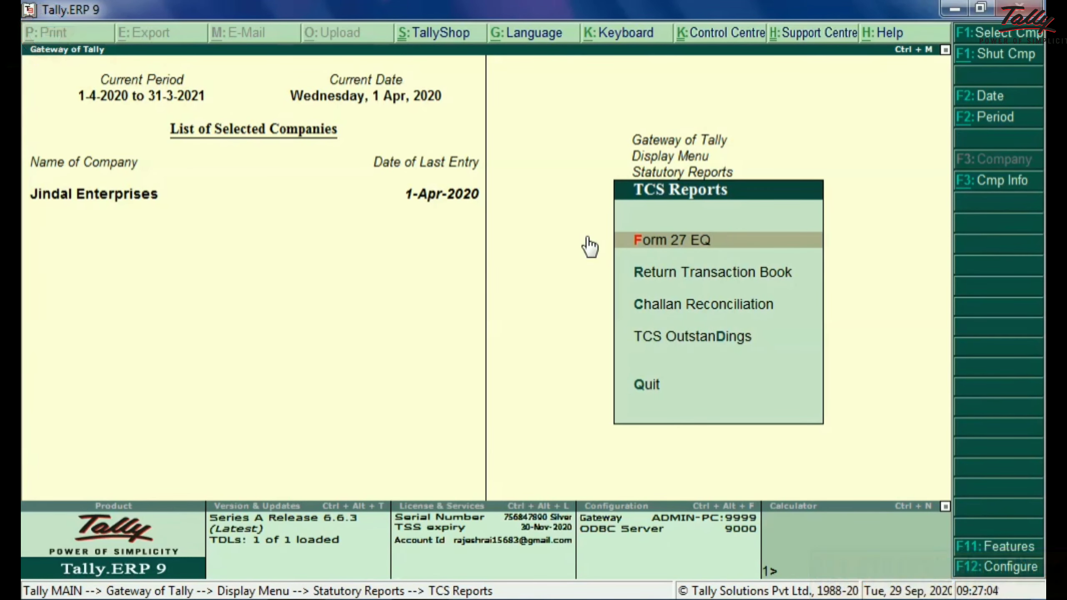
key(Return)
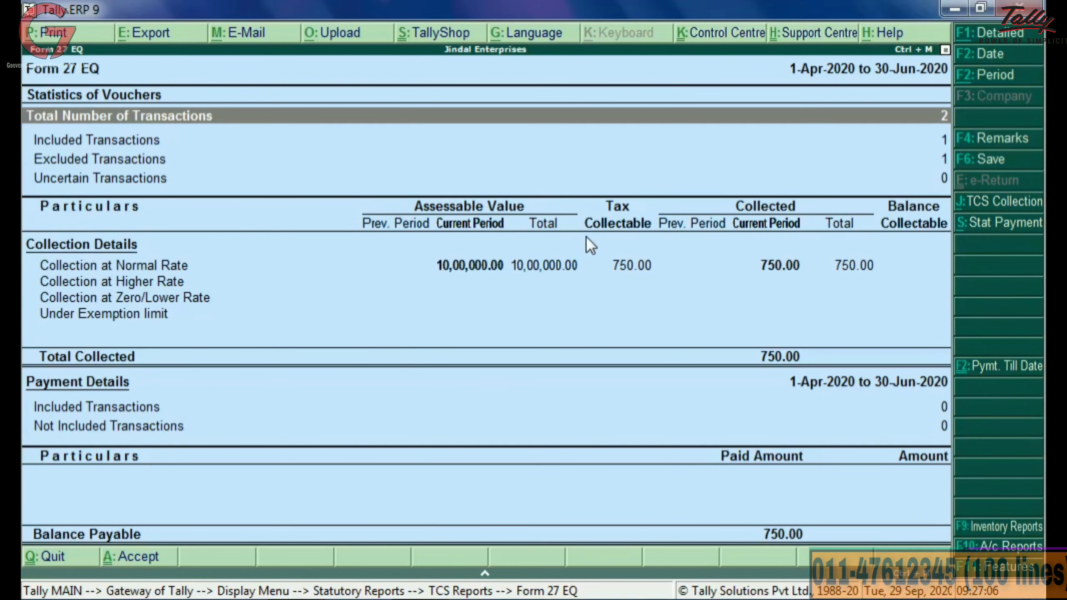